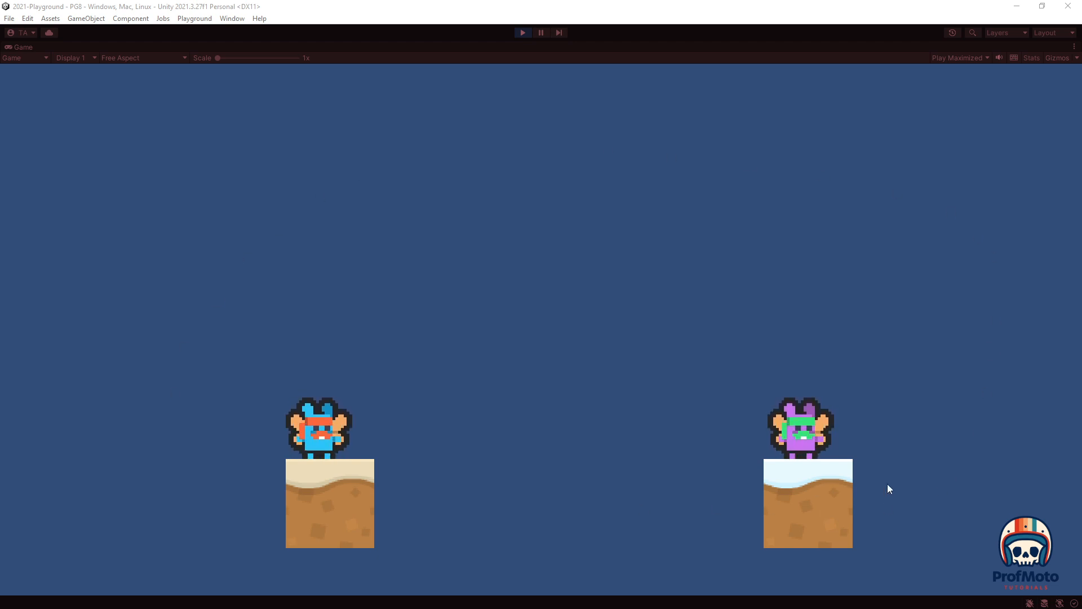
Stop the running game preview and return to the Scene view
click(523, 33)
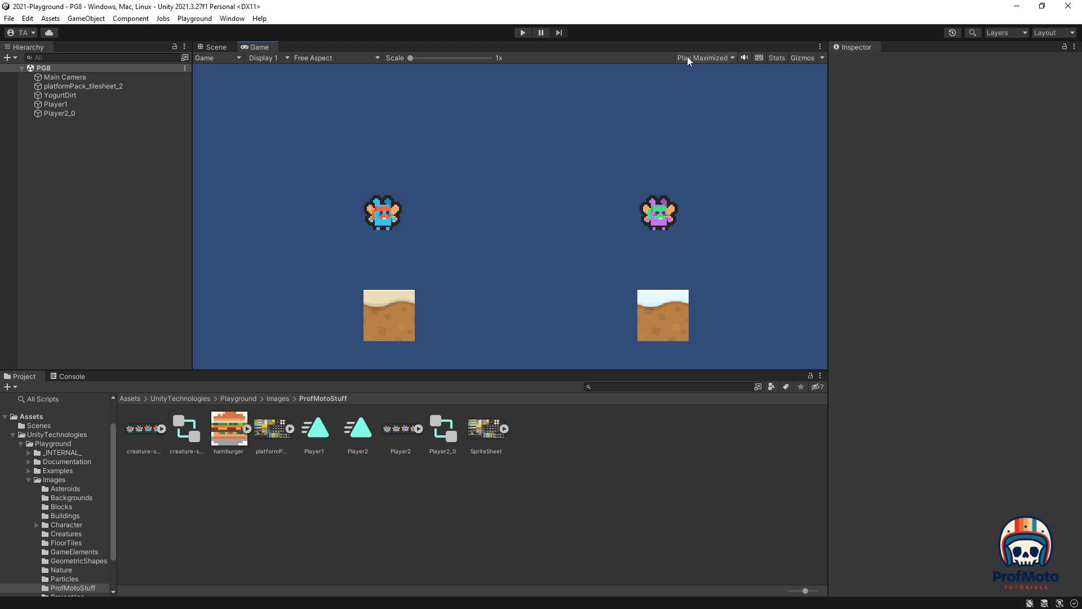
click(689, 58)
click(699, 68)
click(214, 47)
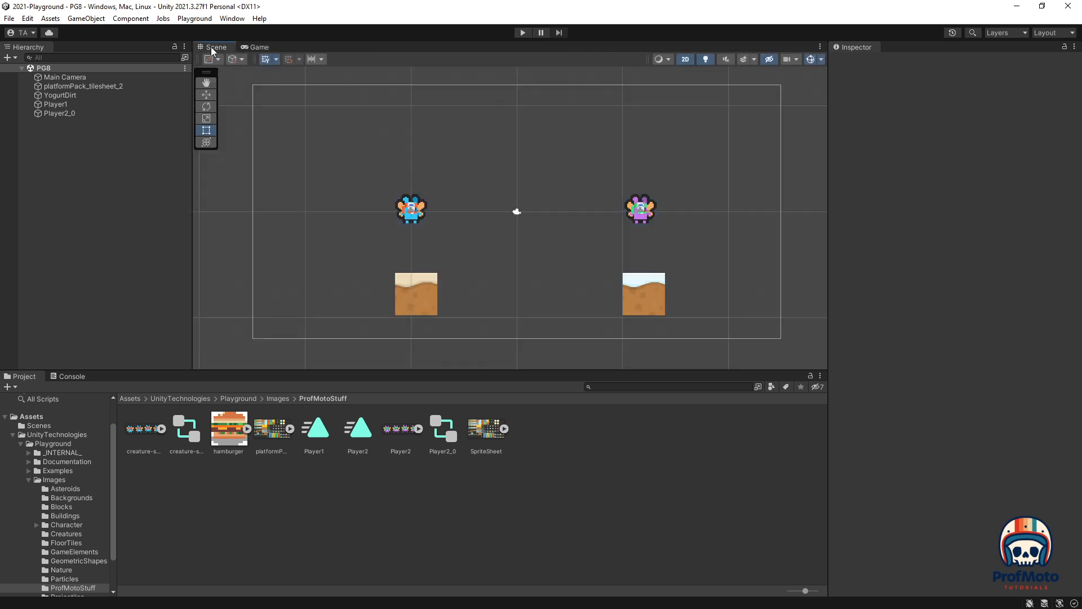
Inspect the ground blocks and both player characters by selecting them in the scene
click(425, 294)
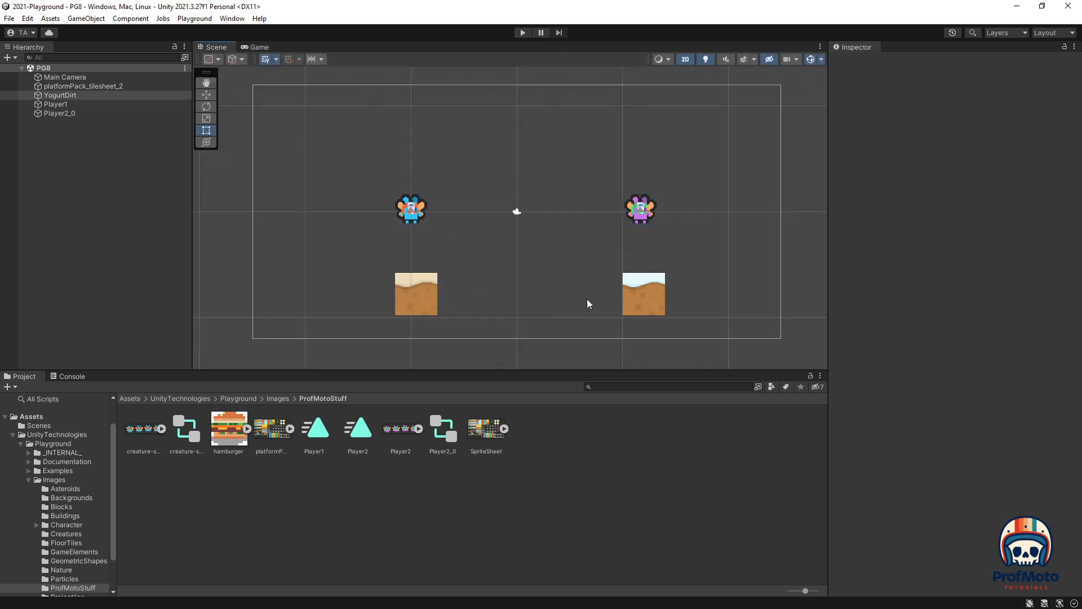
click(654, 293)
click(416, 224)
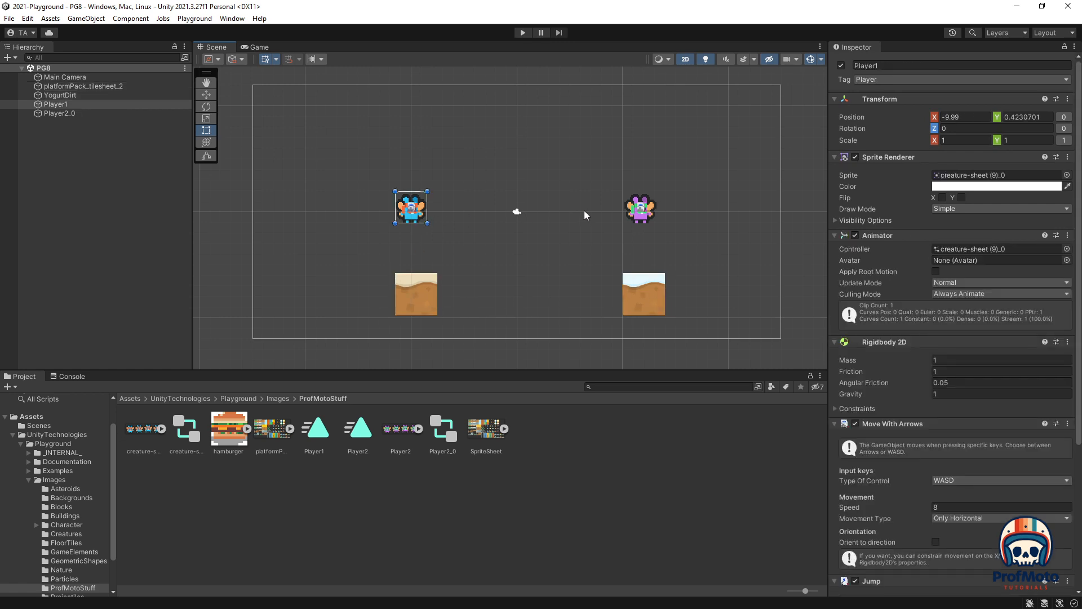
click(636, 212)
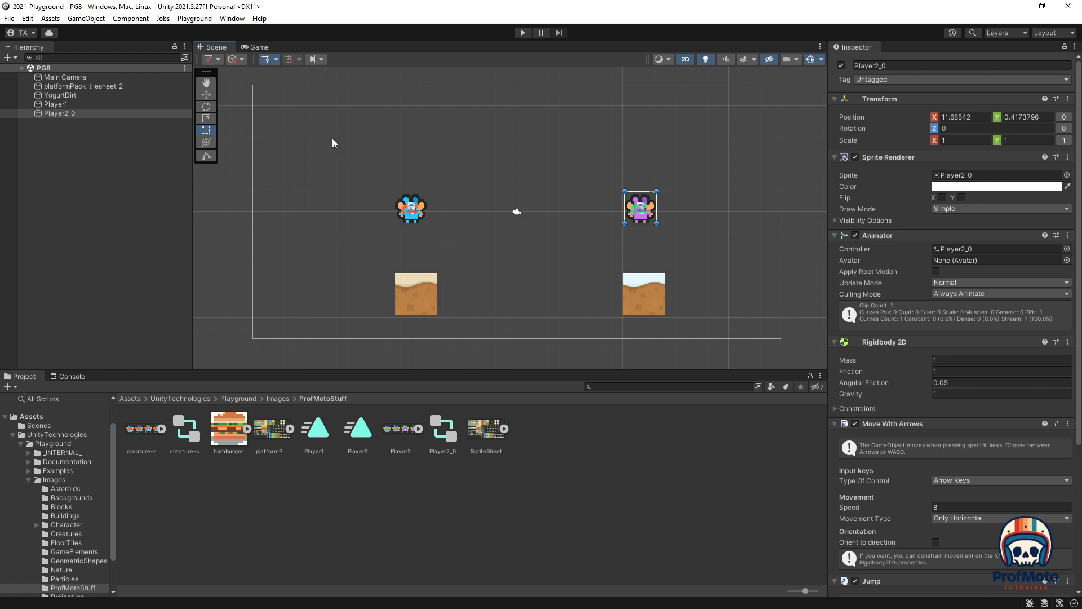
Search the Unity Registry packages for "tile" and check that the 2D Tilemap Editor package is installed
click(237, 22)
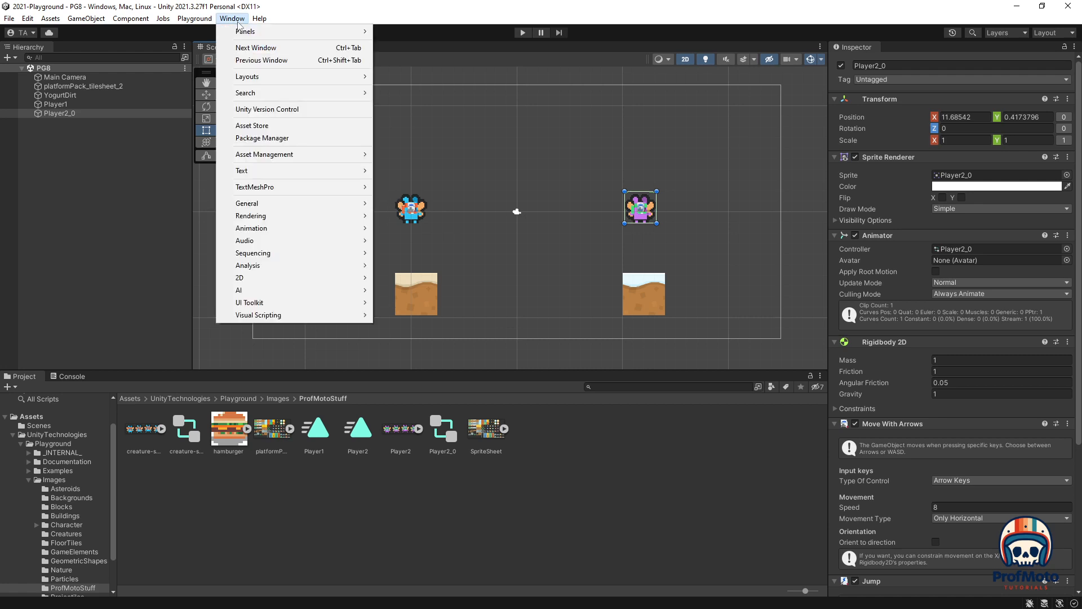
click(253, 138)
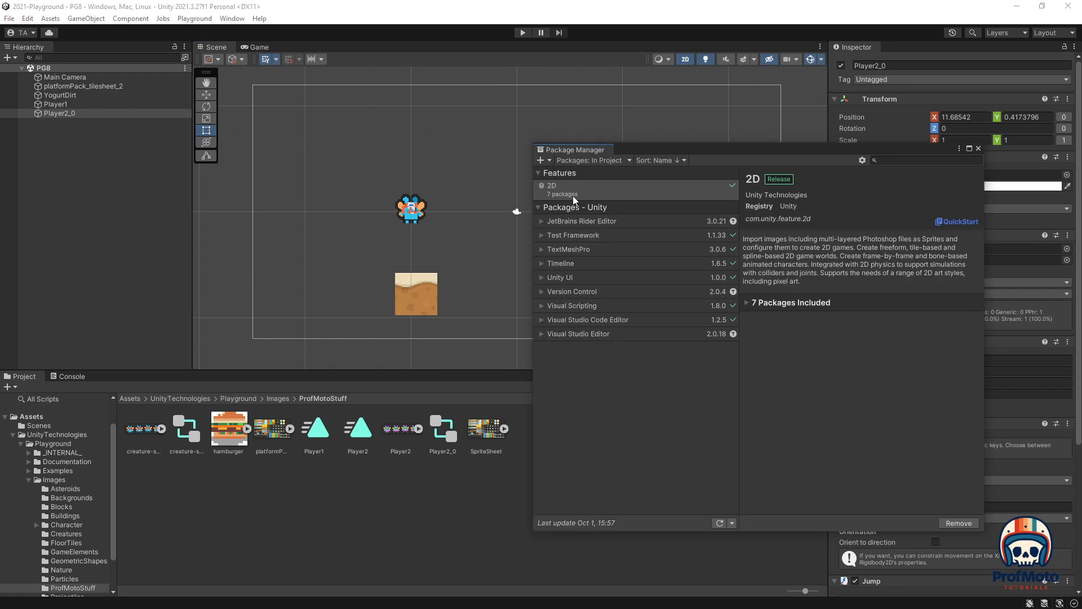
click(618, 162)
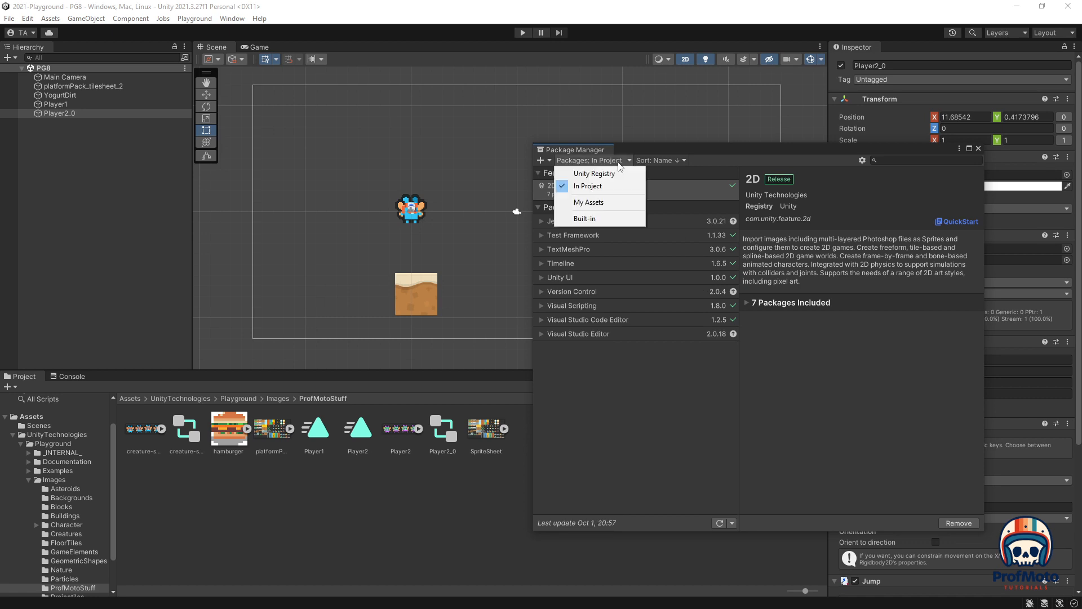
click(608, 175)
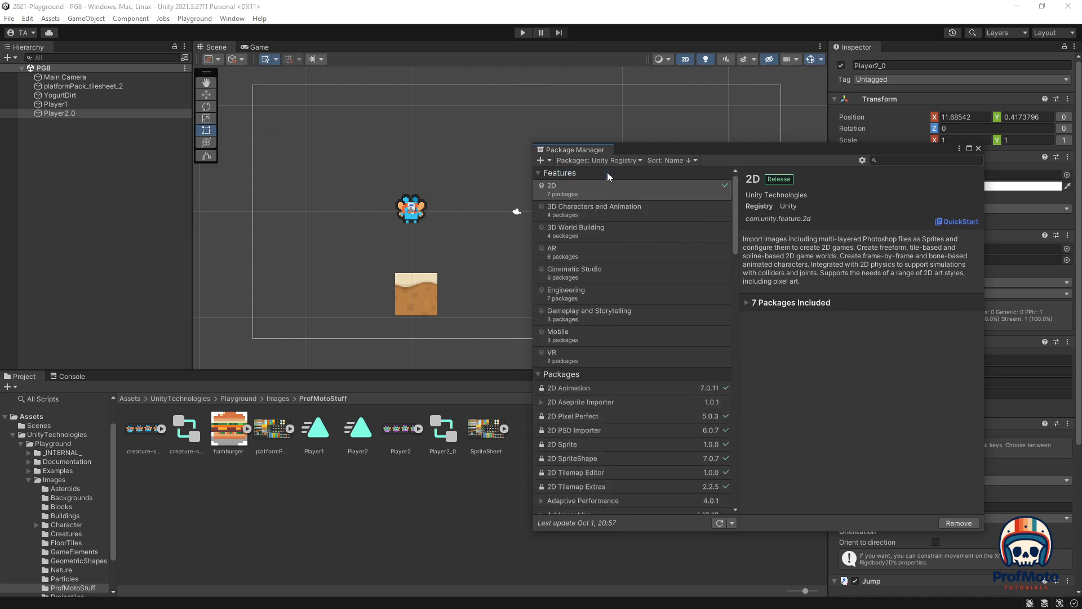
click(895, 160)
text(tile)
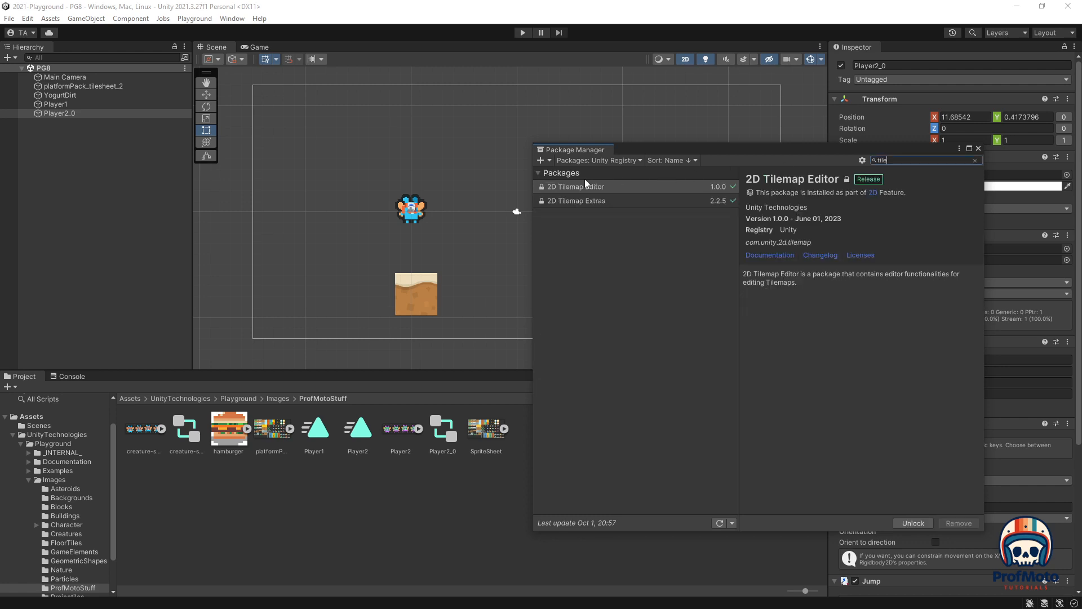
click(586, 183)
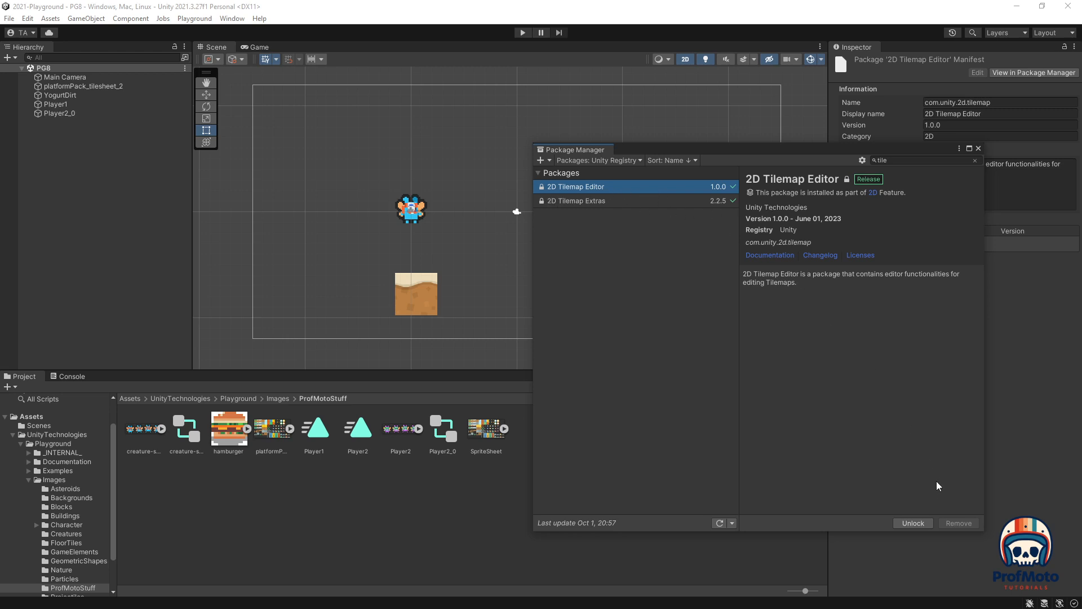
click(979, 148)
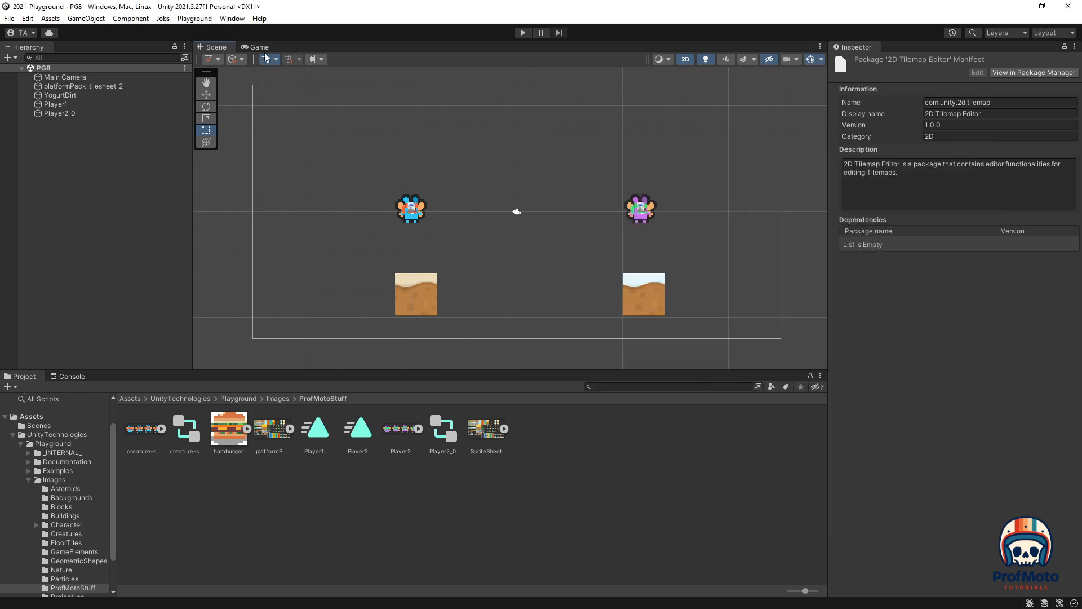
Open the Tile Palette window and dock it beside the Inspector
click(231, 19)
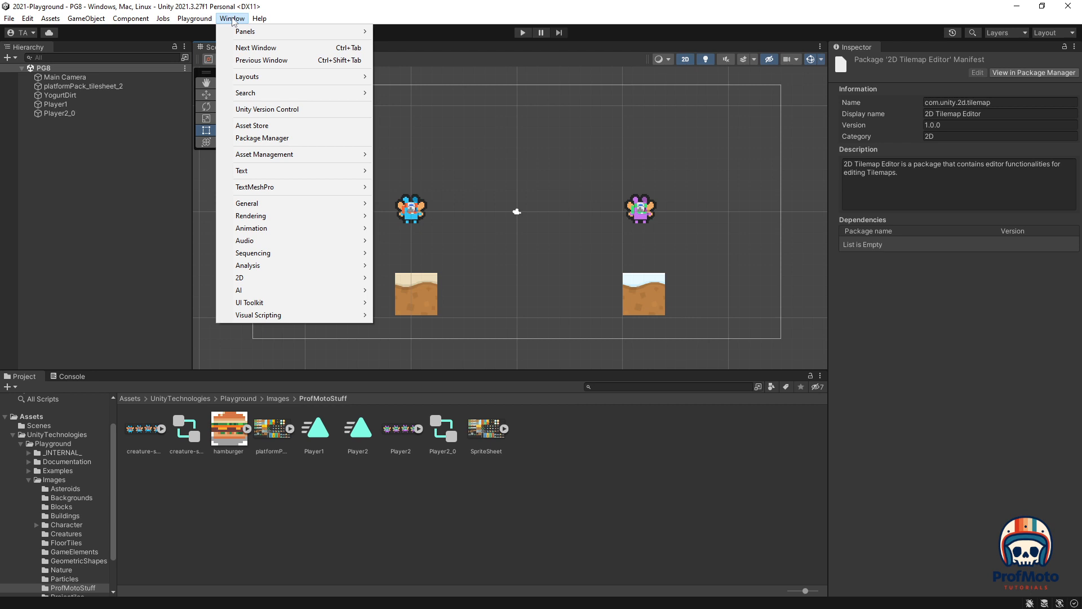
mouse_move(260, 280)
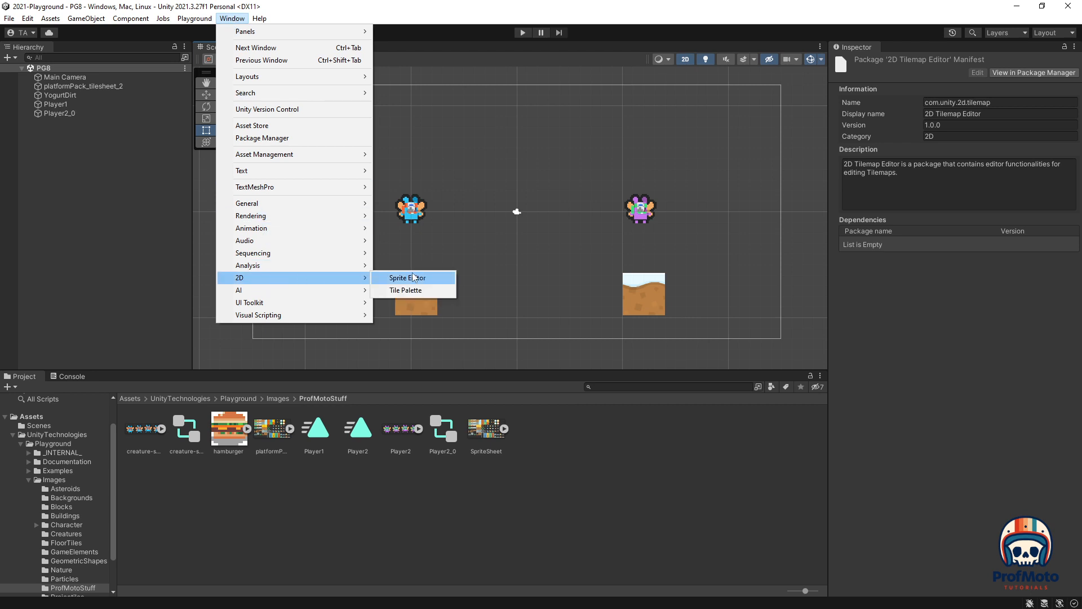
click(407, 290)
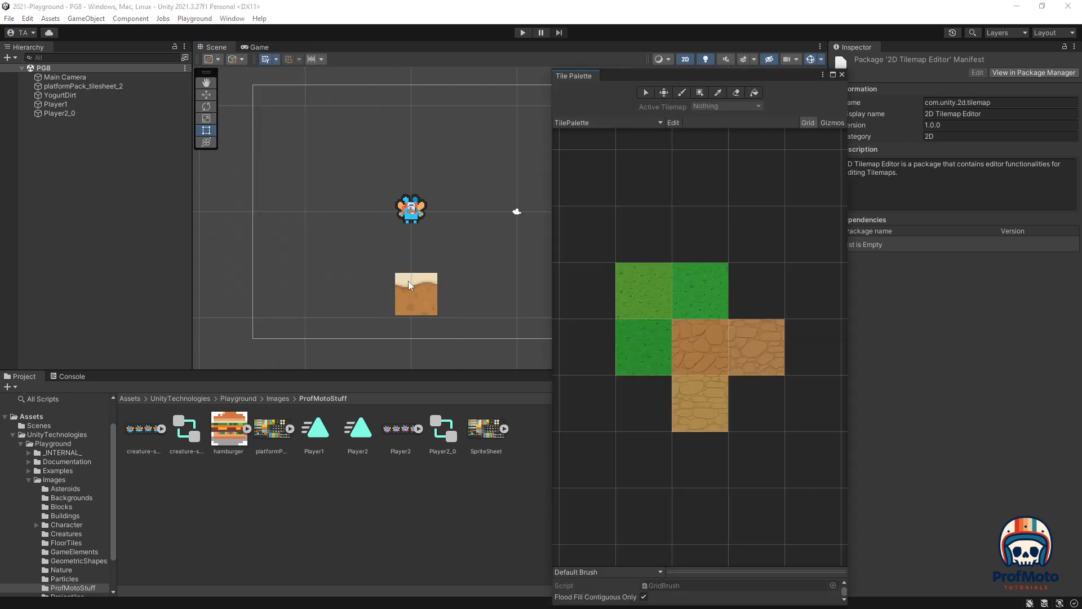
drag(665, 72, 891, 43)
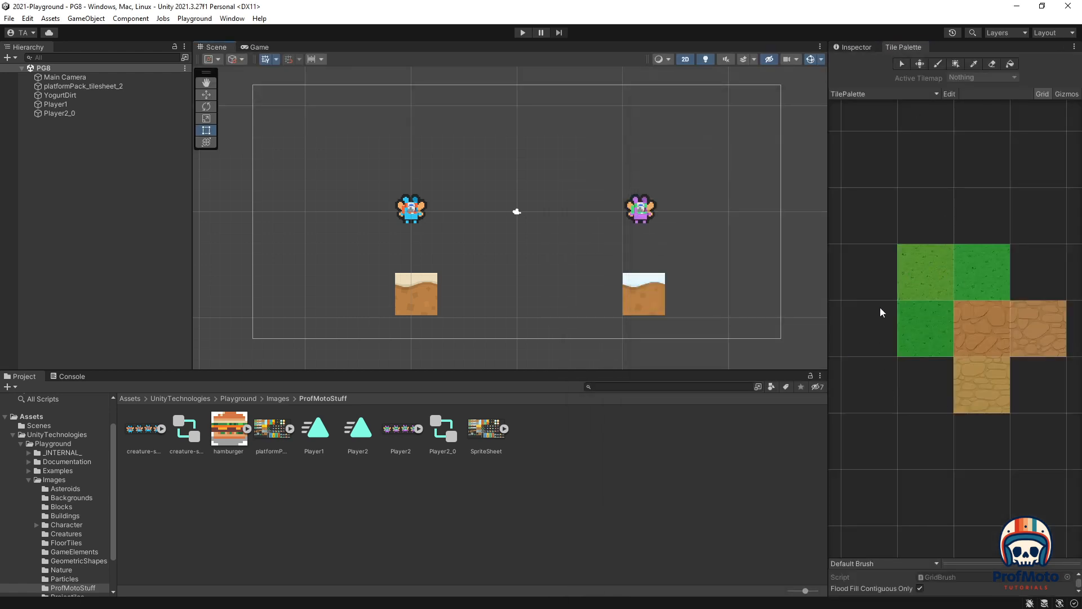
Look through the grass and stone tiles of the TilePalette by picking them one after another
click(935, 279)
click(922, 330)
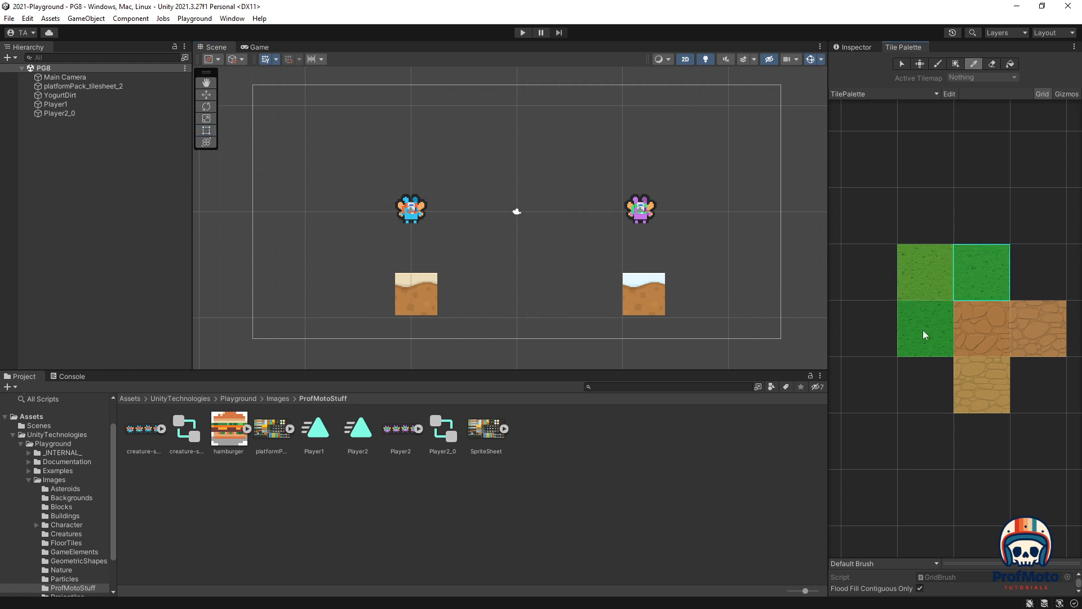
click(1017, 331)
click(986, 373)
click(928, 334)
click(981, 332)
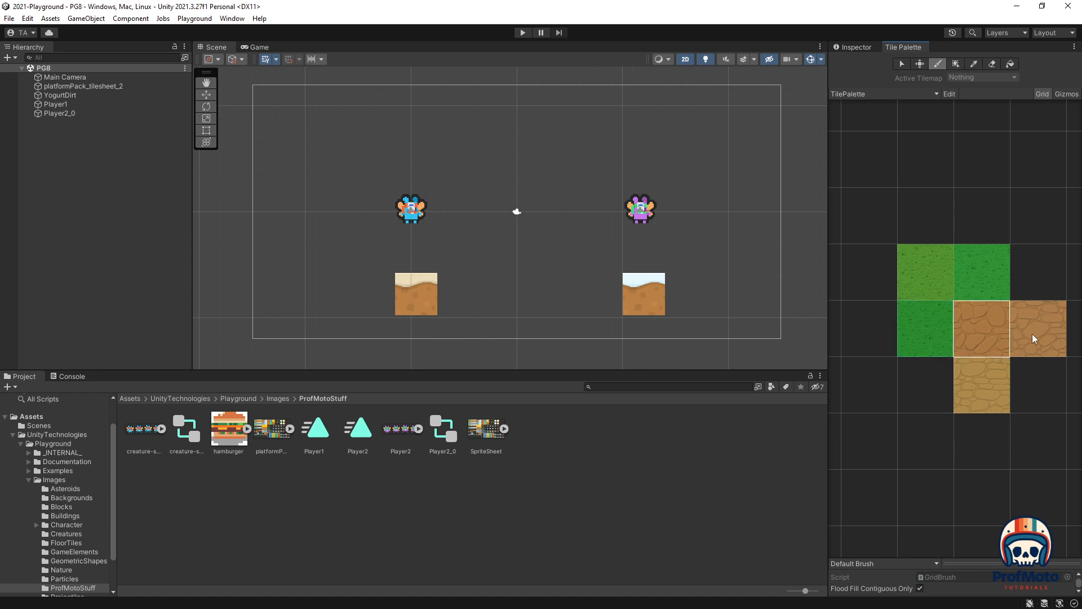
click(1032, 334)
click(972, 282)
click(929, 280)
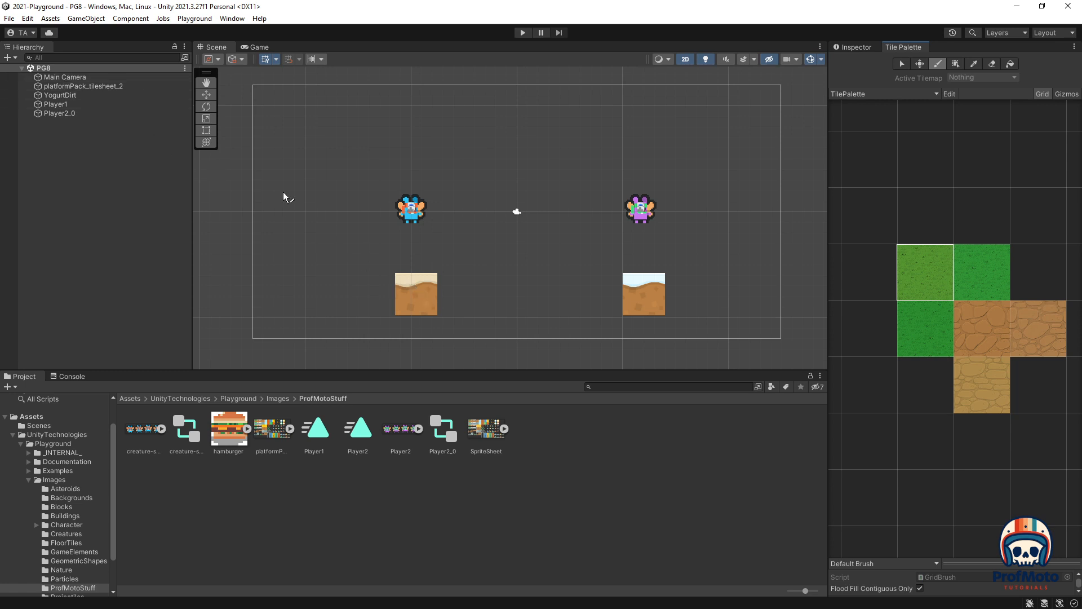
Delete the two ground block objects, platformPack_tilesheet_2 and YogurtDirt, from the PG8 scene
click(92, 85)
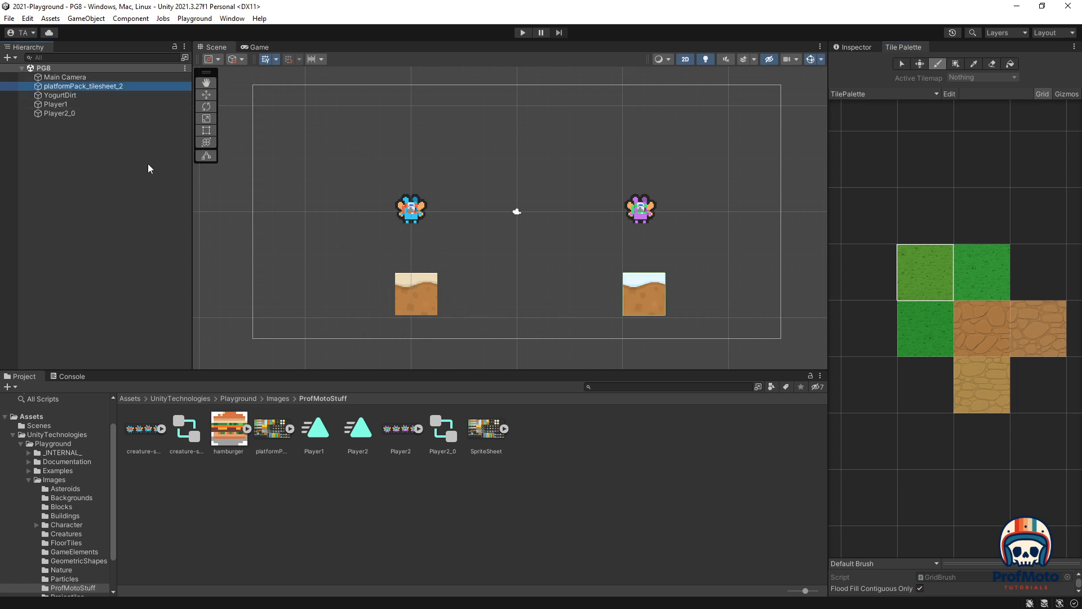
key(Delete)
click(72, 87)
key(Delete)
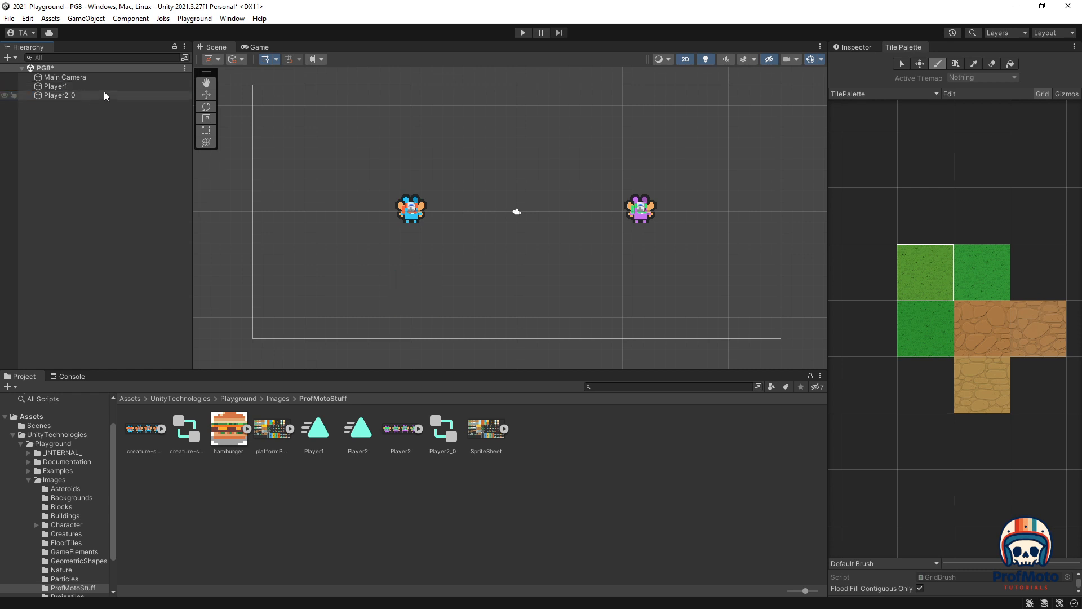
Create a rectangular 2D Tilemap in the scene, keeping its default name
right_click(52, 132)
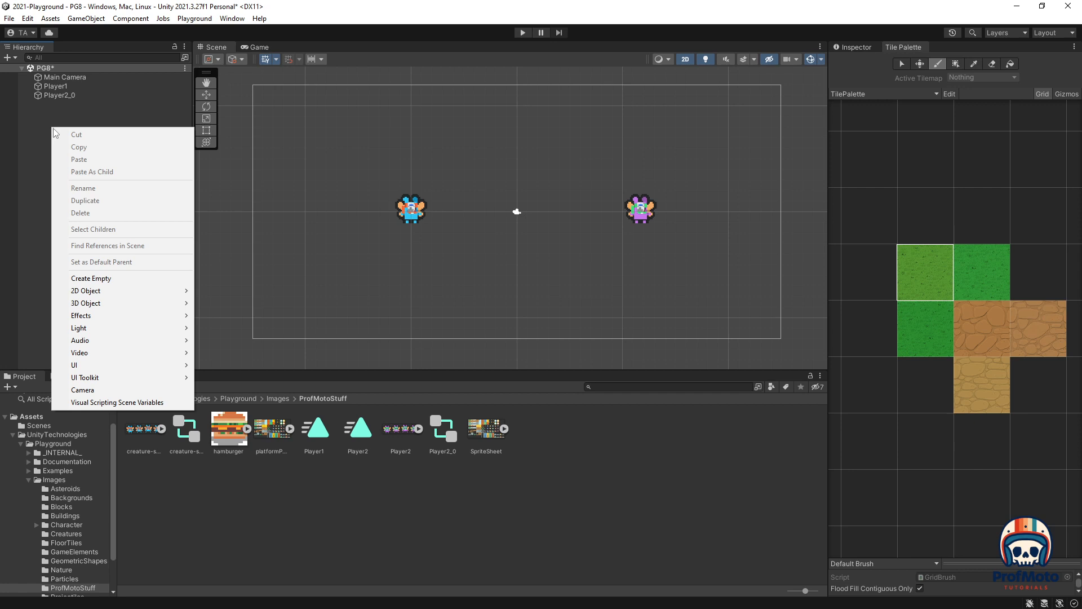
mouse_move(88, 290)
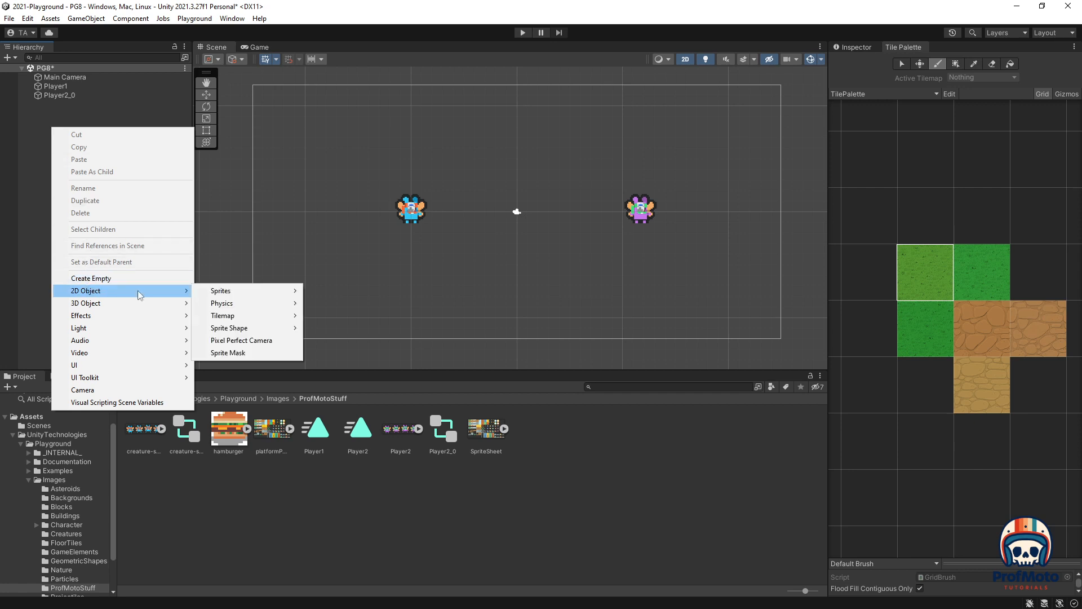
mouse_move(240, 316)
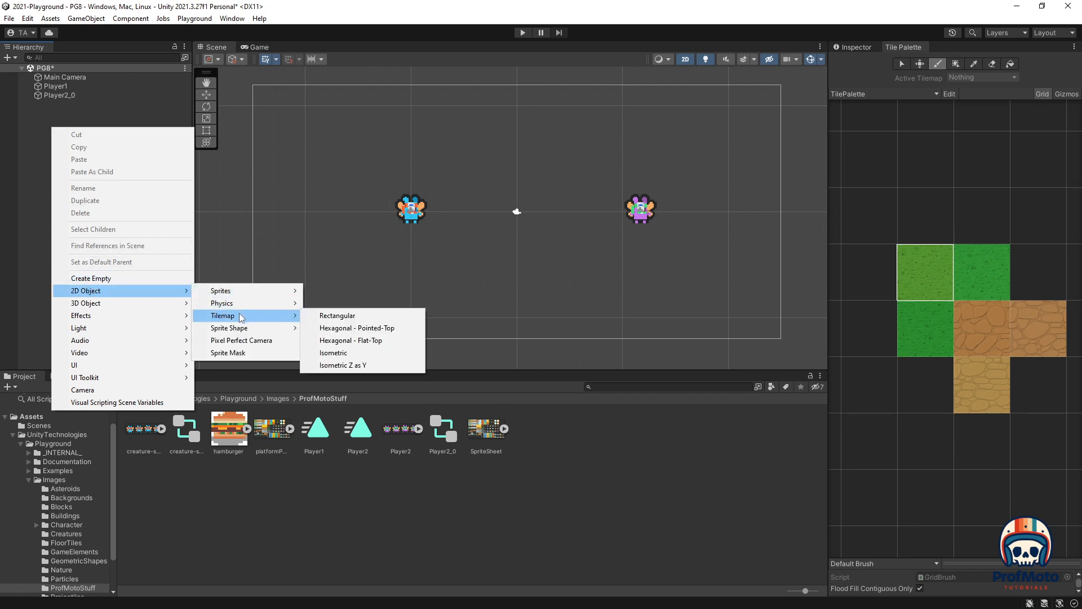
click(345, 317)
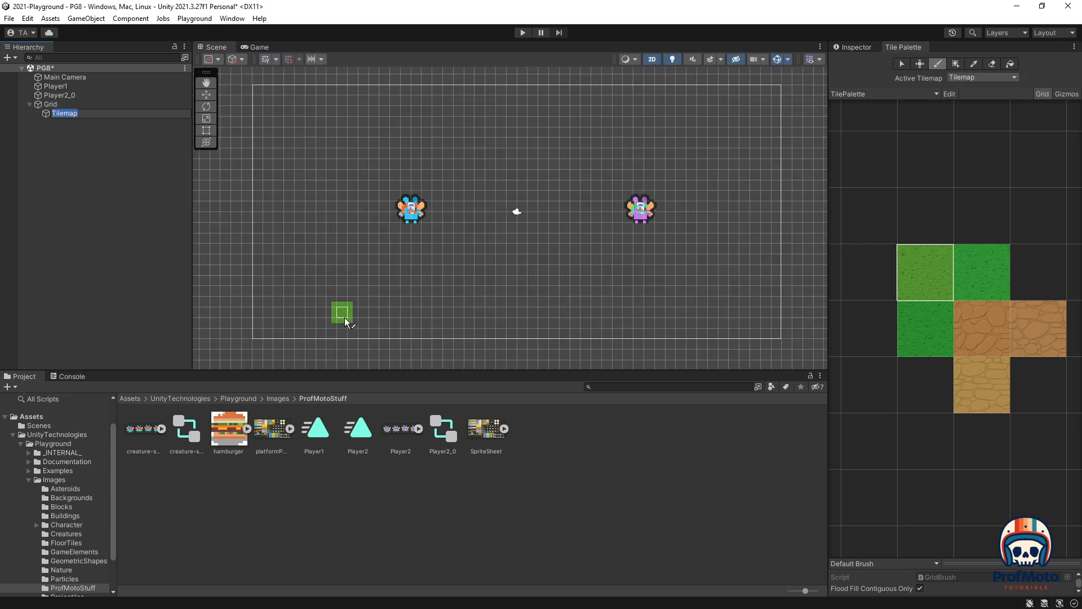
click(86, 169)
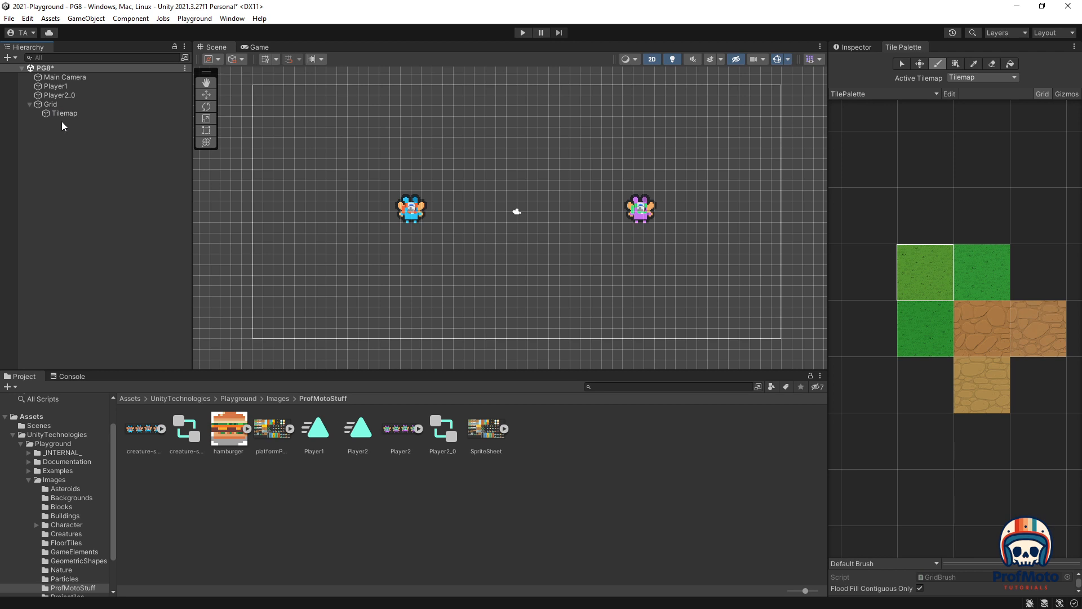
Inspect the component settings of the Grid object and its Tilemap child
click(853, 46)
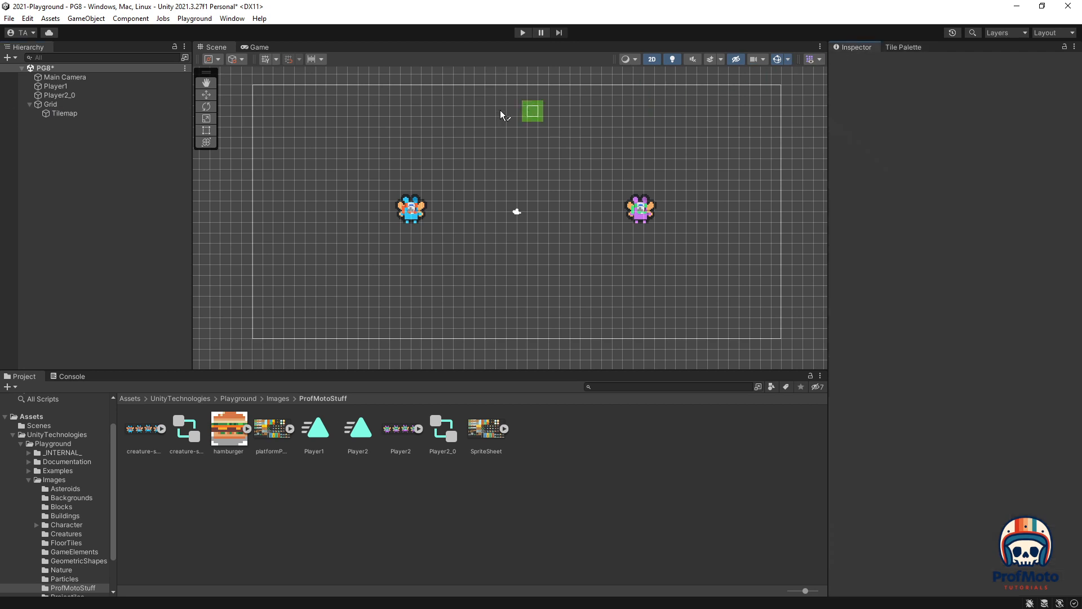
click(65, 106)
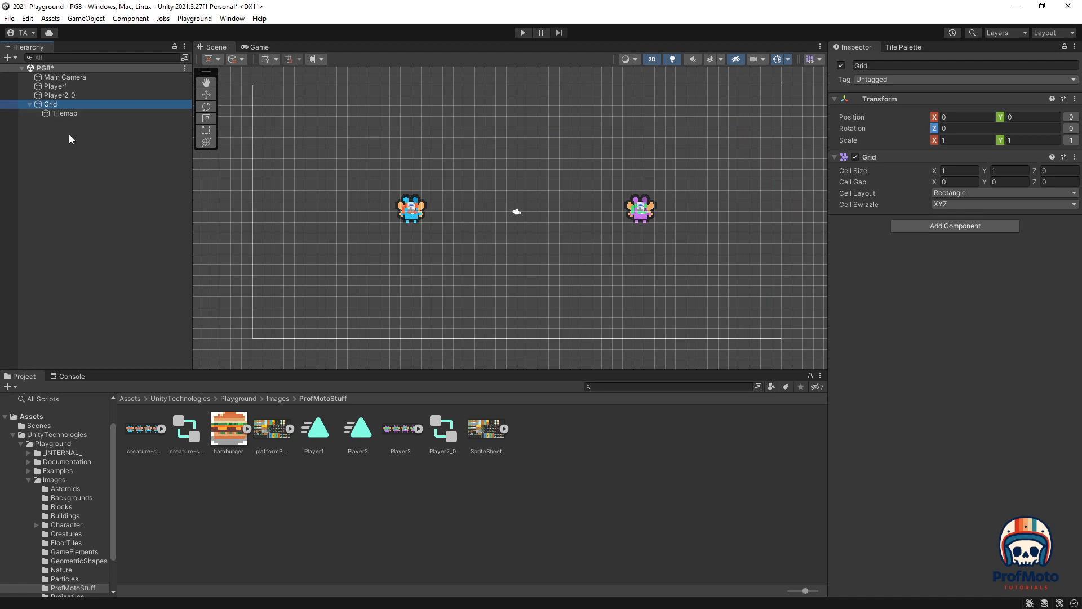
click(71, 114)
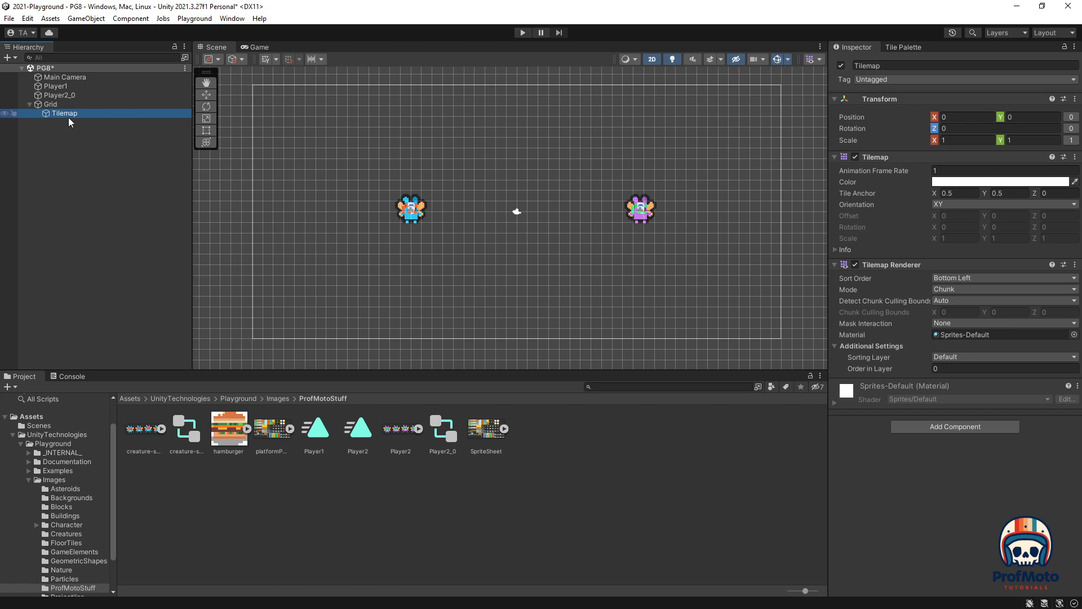
Paint a continuous ground strip of light-green grass tiles beneath both players, dipping under the purple player and rising beyond it
click(896, 49)
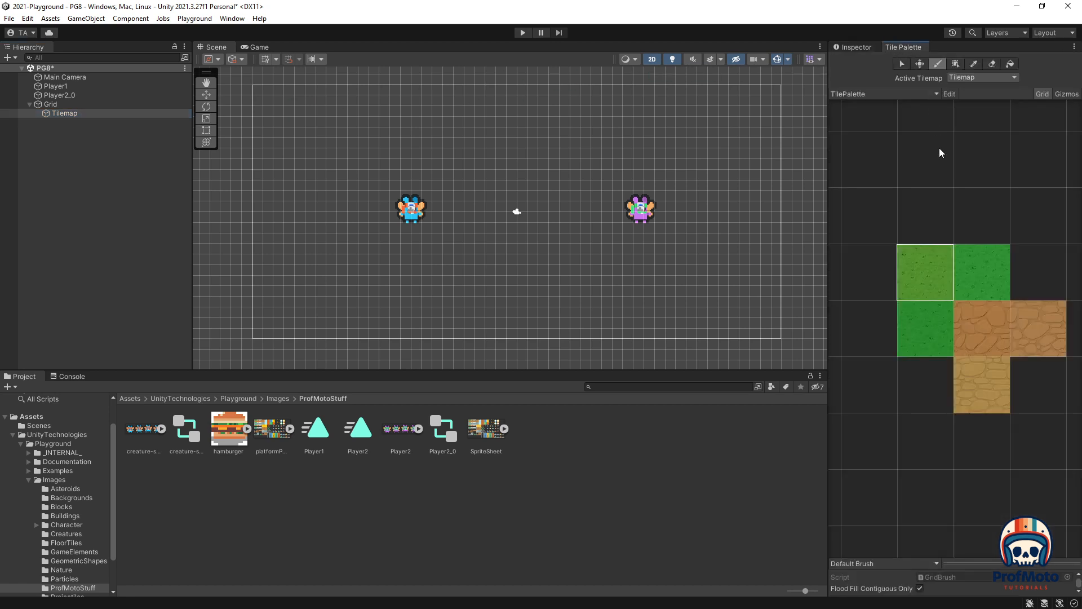
click(971, 266)
click(927, 328)
click(993, 328)
click(1033, 328)
click(984, 382)
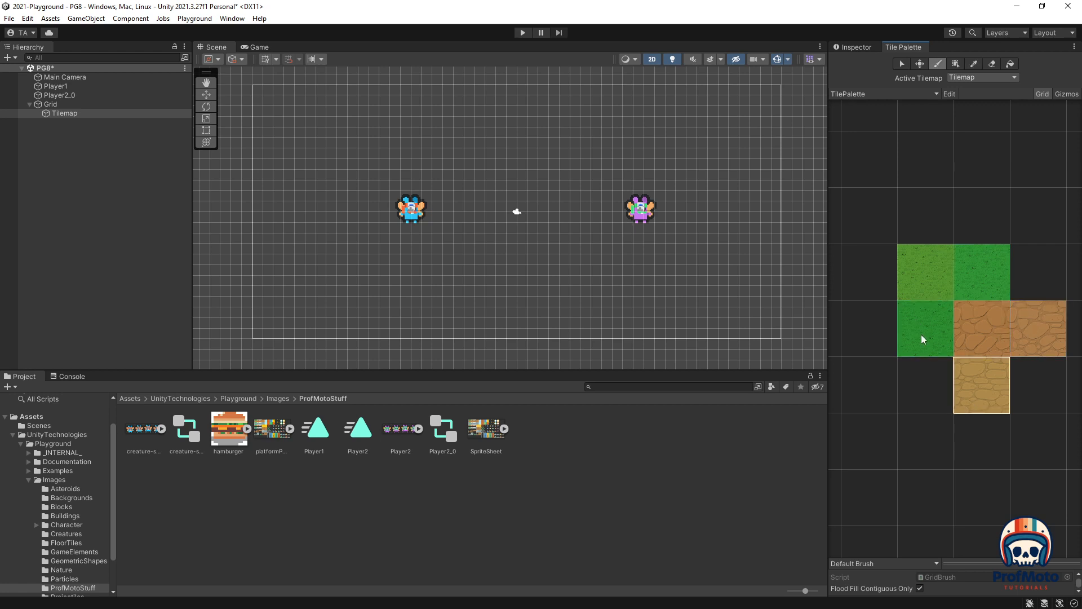
click(949, 298)
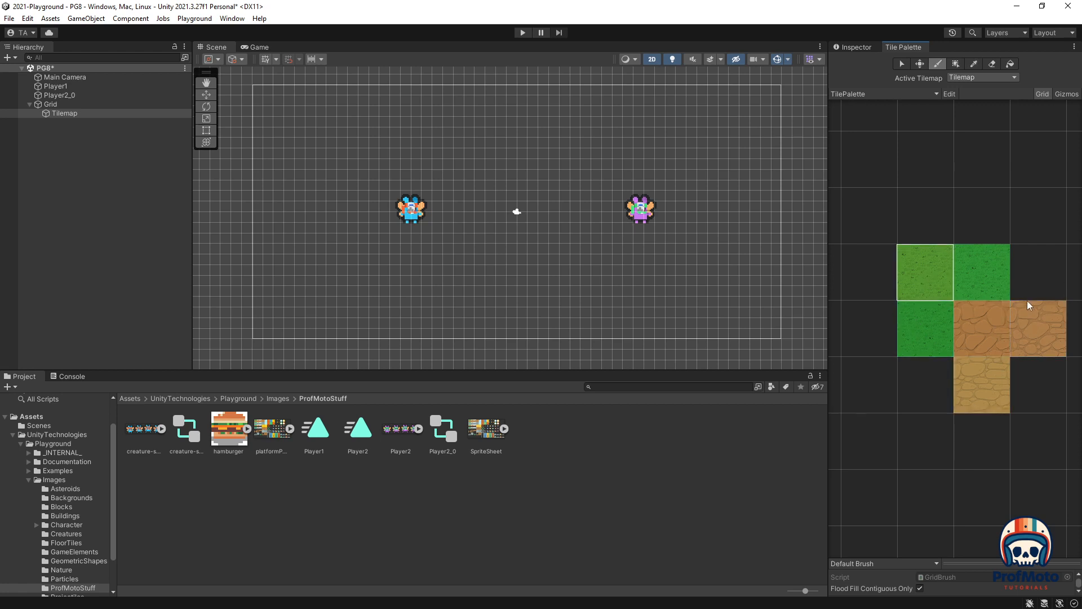
click(938, 65)
click(937, 65)
mouse_move(306, 298)
mouse_down()
mouse_move(472, 289)
mouse_move(709, 253)
mouse_up()
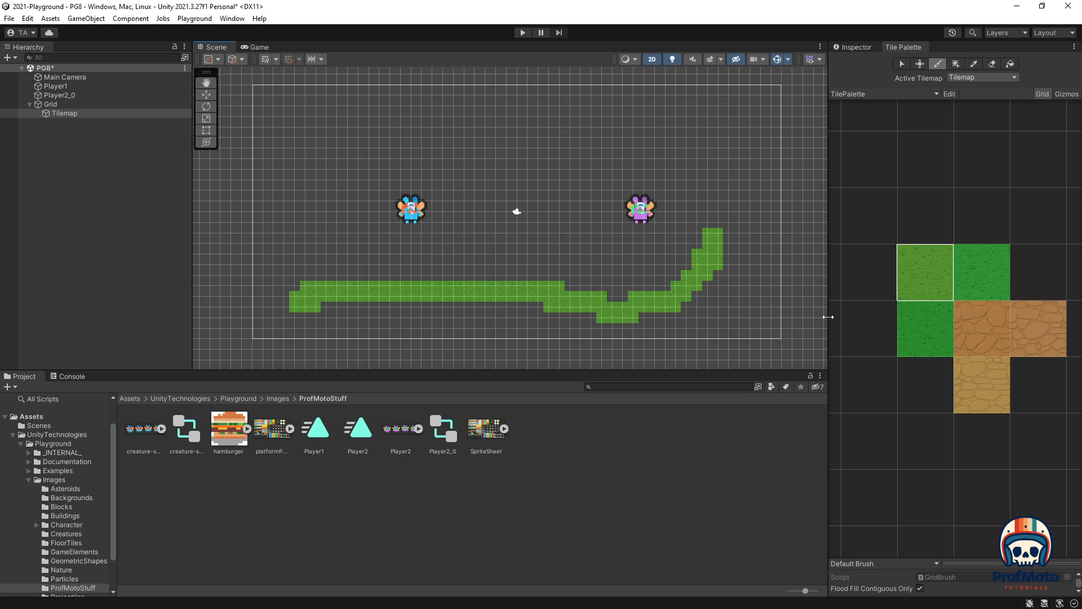
drag(326, 317, 320, 326)
click(385, 323)
Set the Grid object's cell size to 2 in both X and Y
click(861, 46)
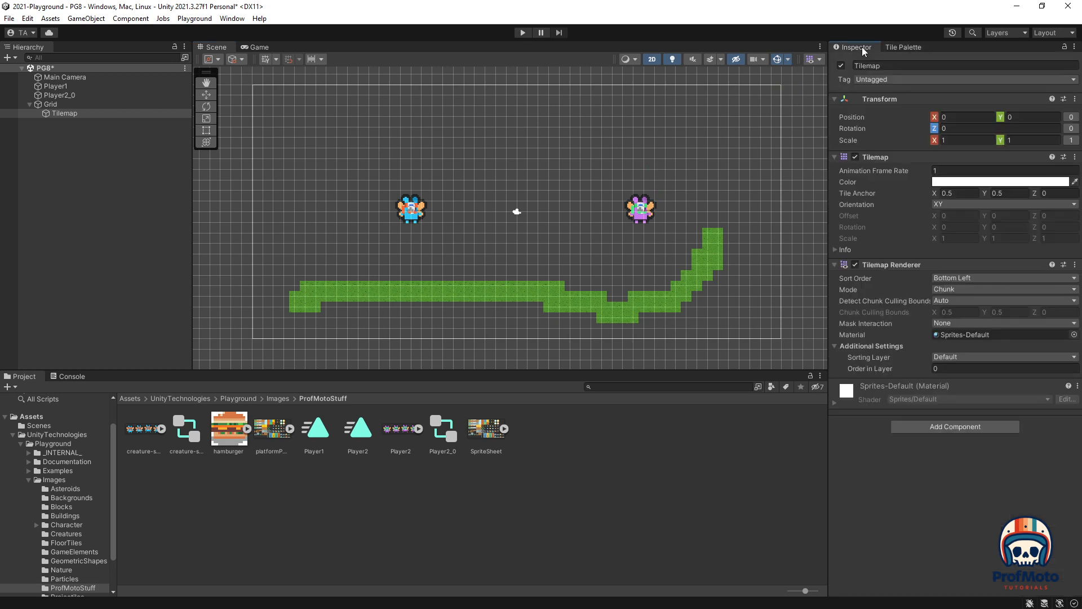
click(46, 104)
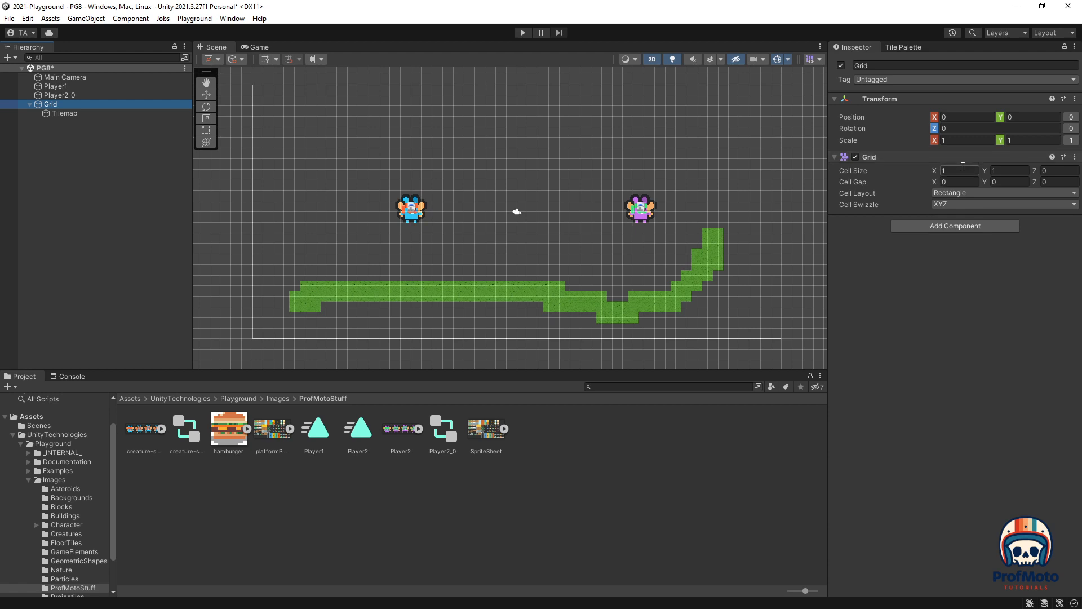
click(959, 170)
text(2)
click(999, 170)
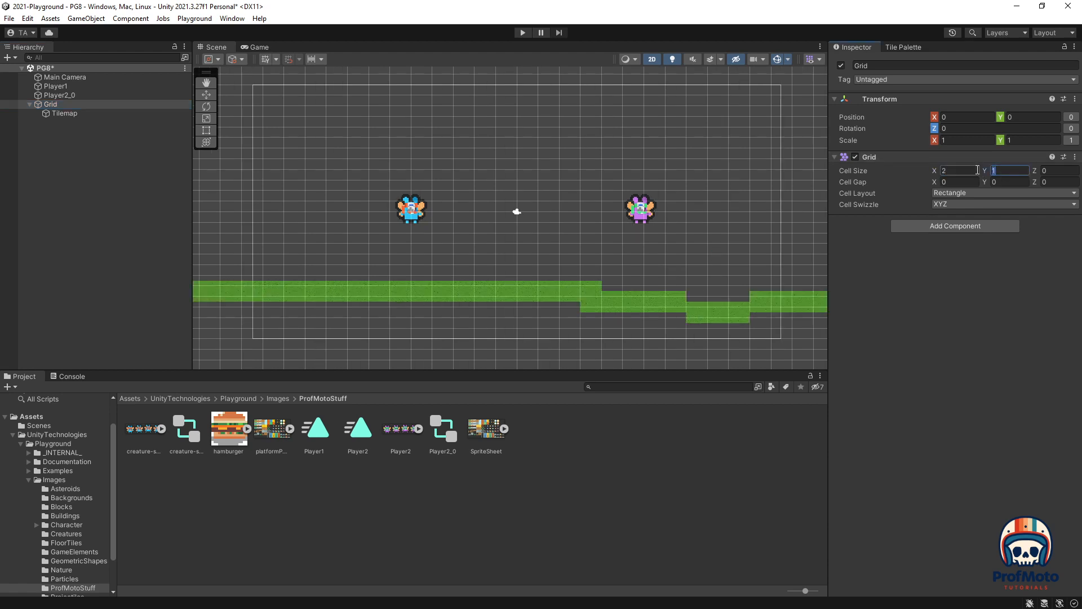
text(2)
scroll(670, 219, down, 5)
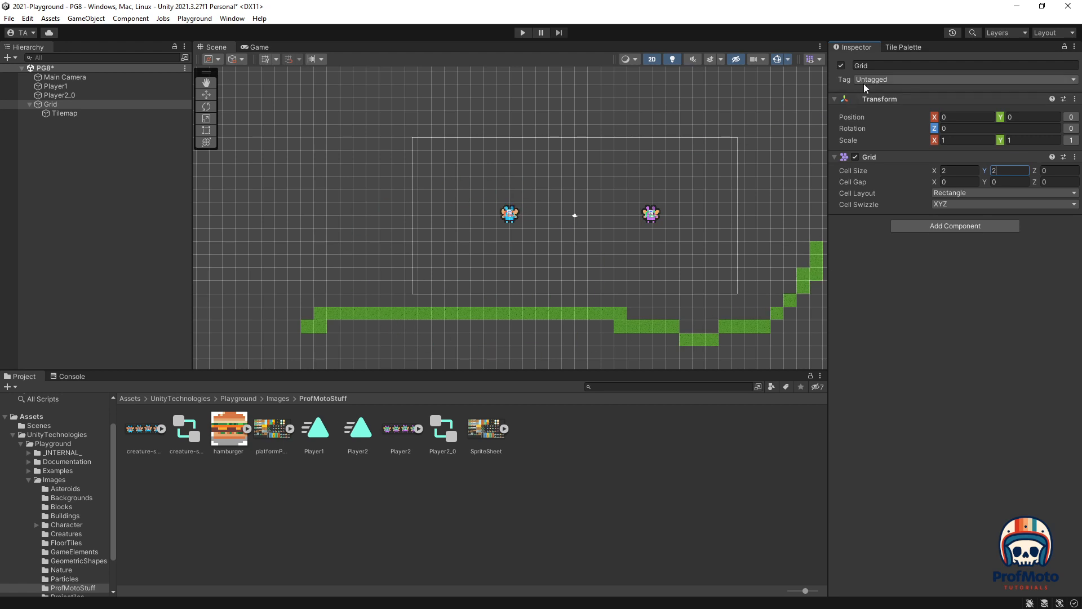
Erase every tile of the uneven grass strip and switch to the filled-box brush
click(900, 50)
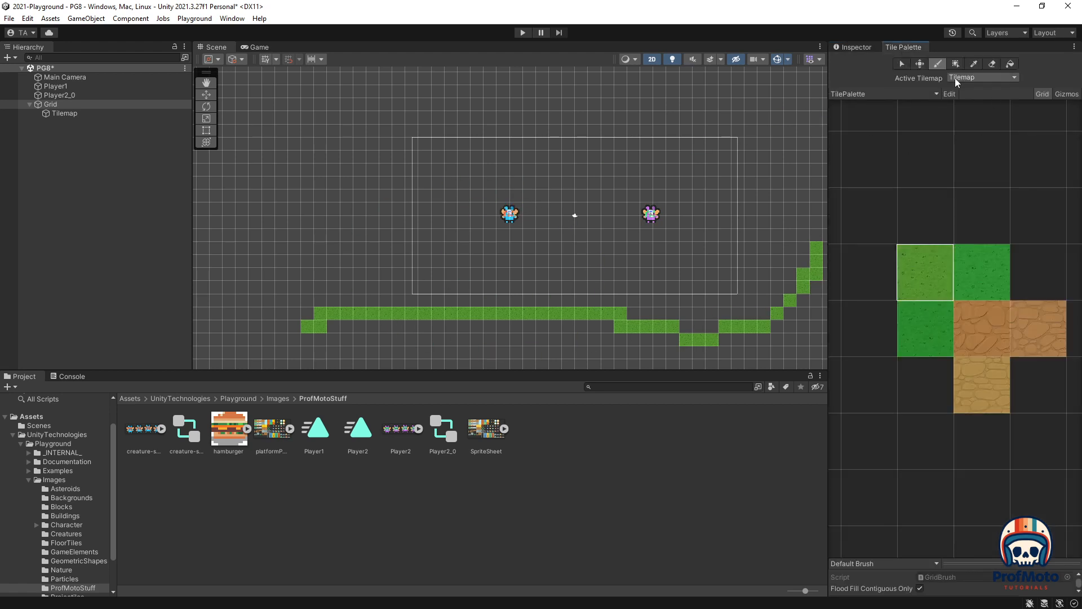
click(992, 63)
drag(304, 323, 328, 308)
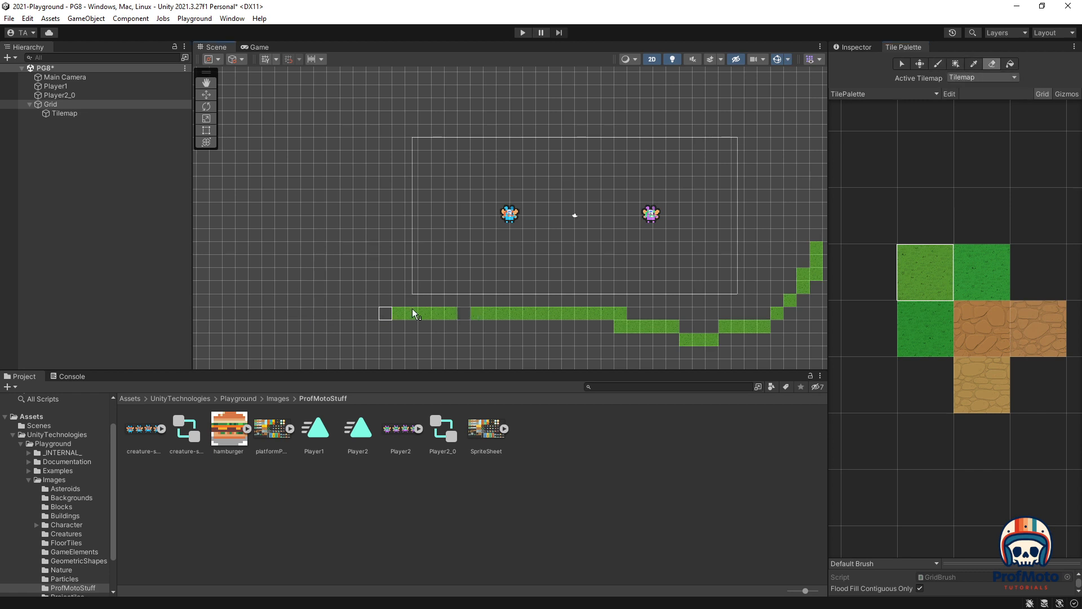
click(939, 63)
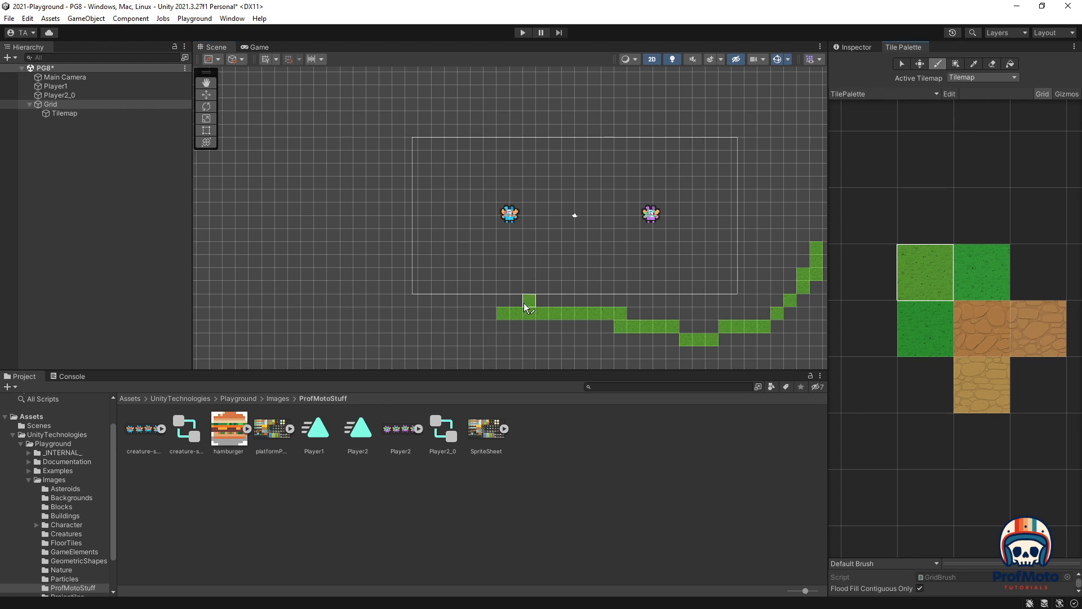
key(d)
drag(501, 314, 608, 310)
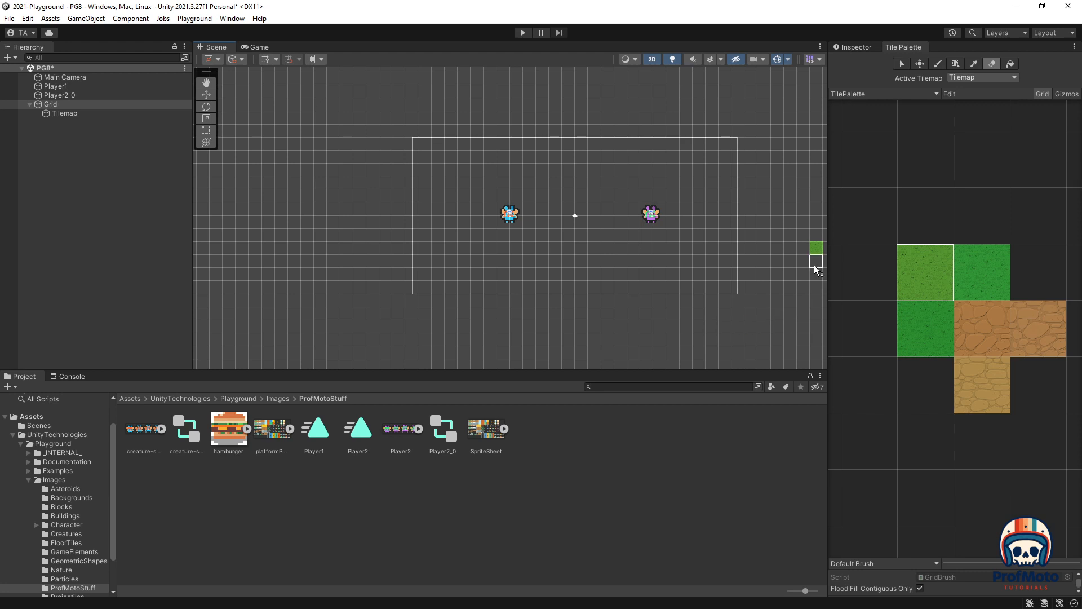
key(b)
click(956, 64)
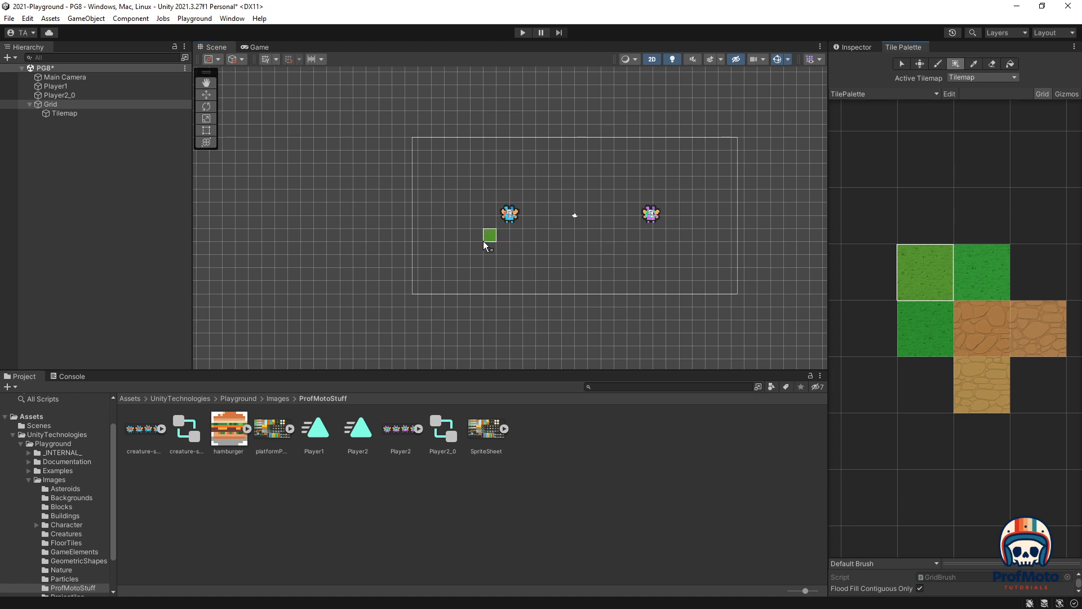
mouse_move(411, 235)
mouse_down()
mouse_move(477, 248)
mouse_move(769, 248)
mouse_up()
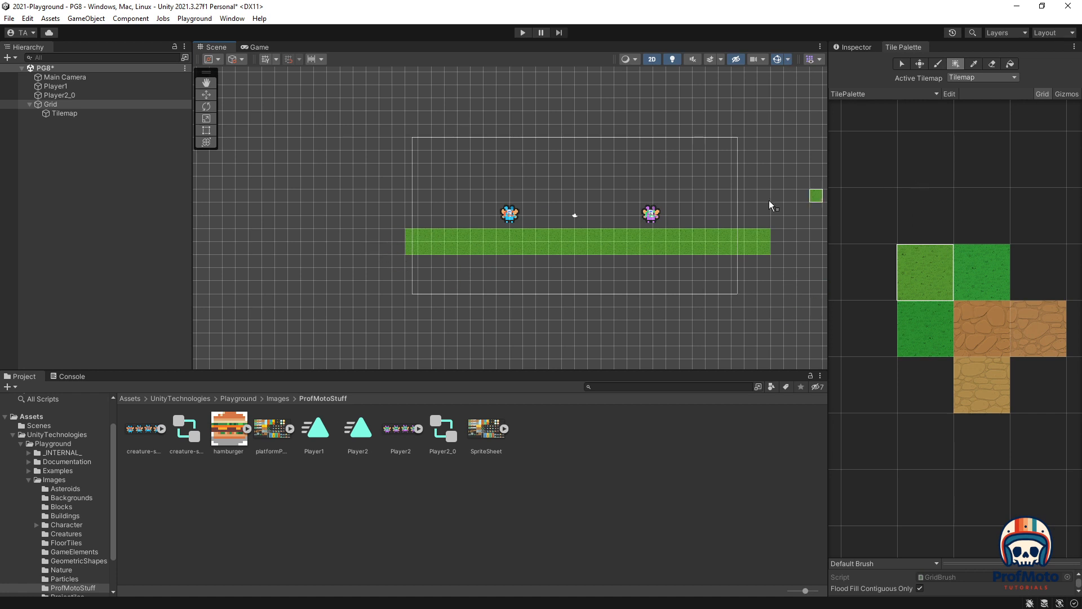
drag(420, 273, 766, 297)
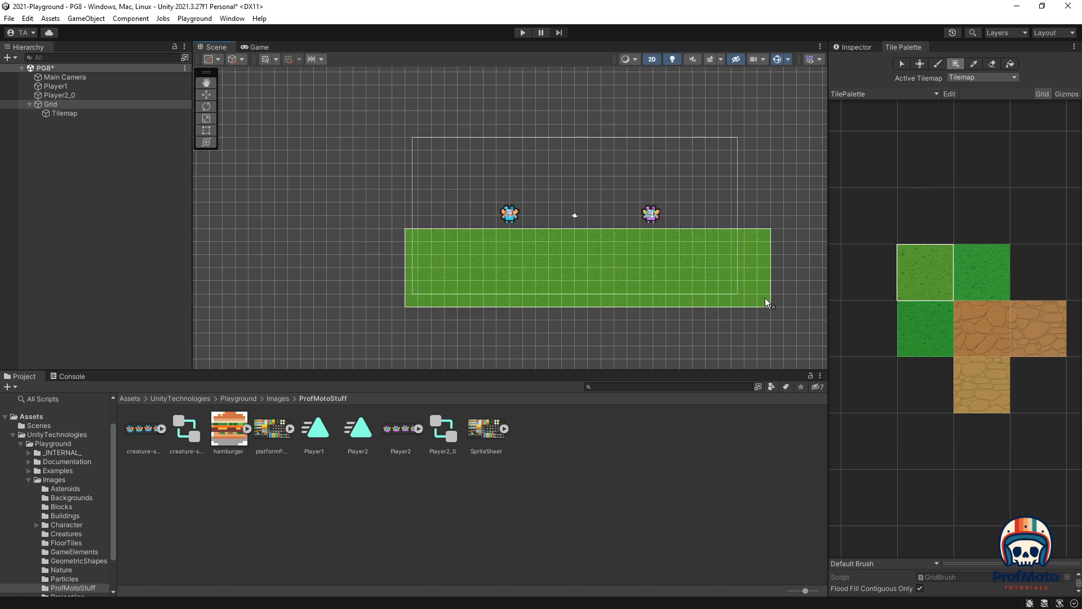
key(ctrl+z)
key(ctrl+z)
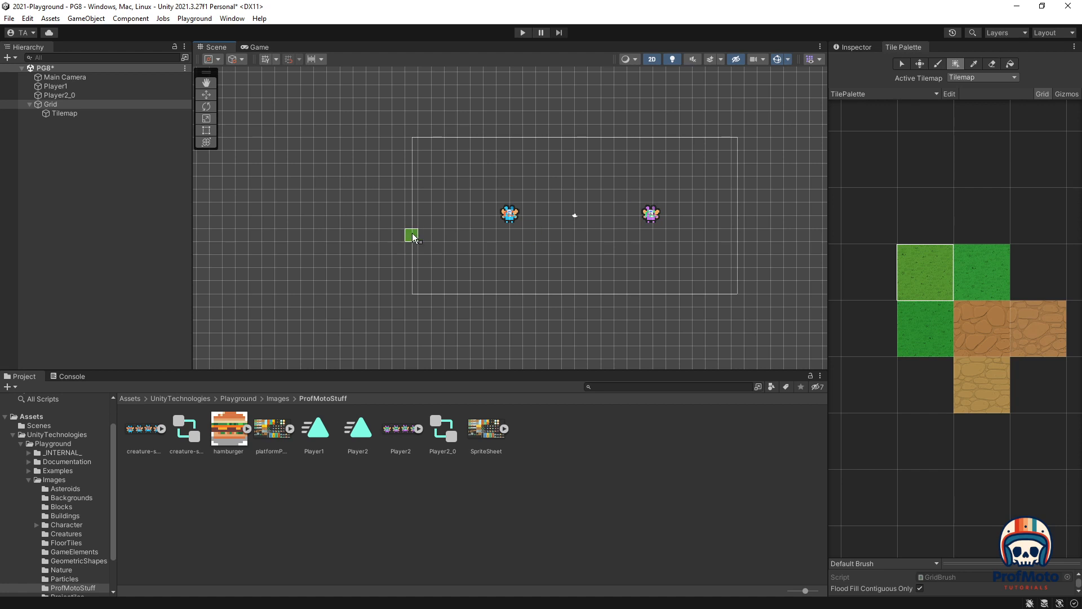
Fill a light-green ground block about 26 by 5 tiles across the camera frame, topped by a two-level dark-green mound between the players
drag(412, 246, 738, 297)
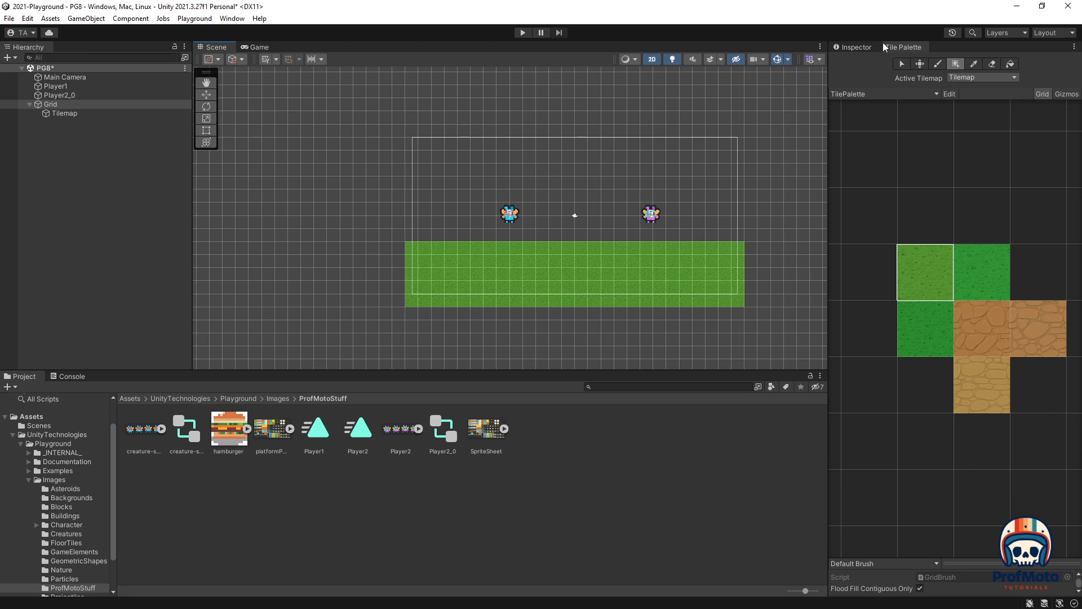
click(66, 112)
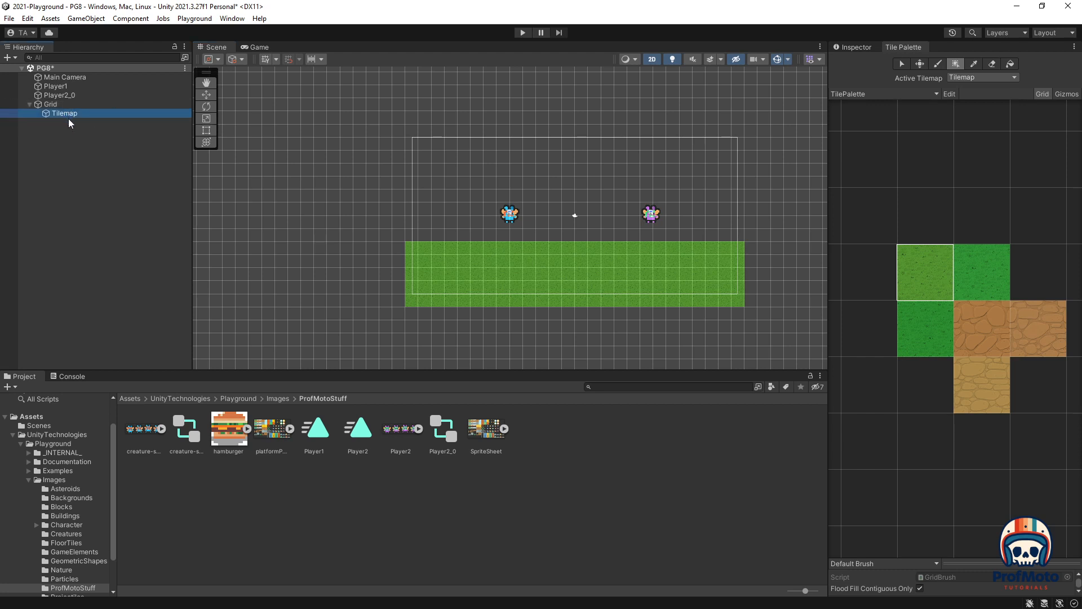
click(997, 269)
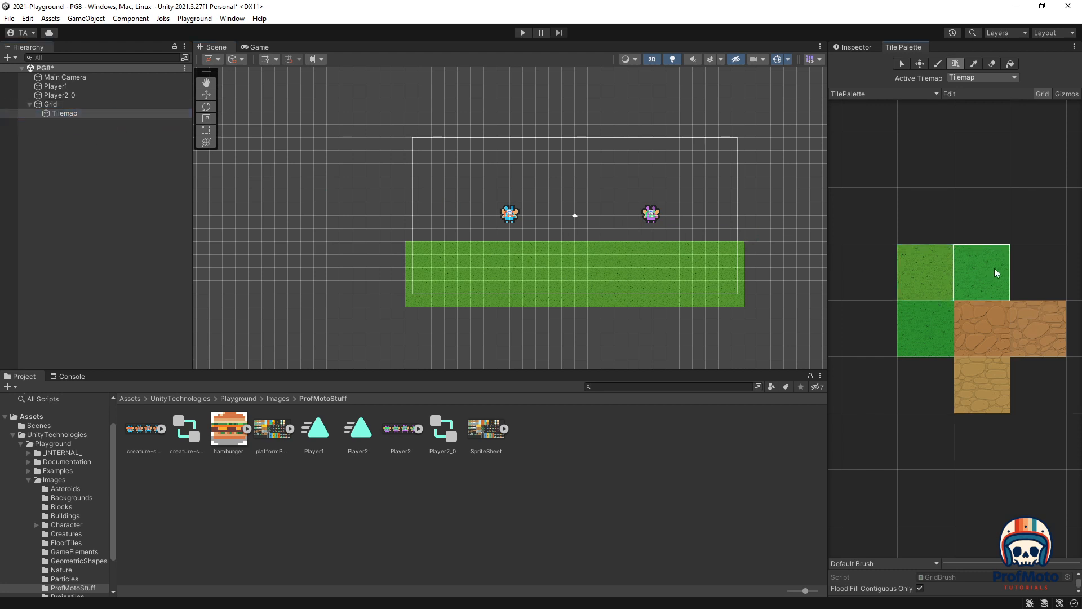
drag(558, 235, 565, 236)
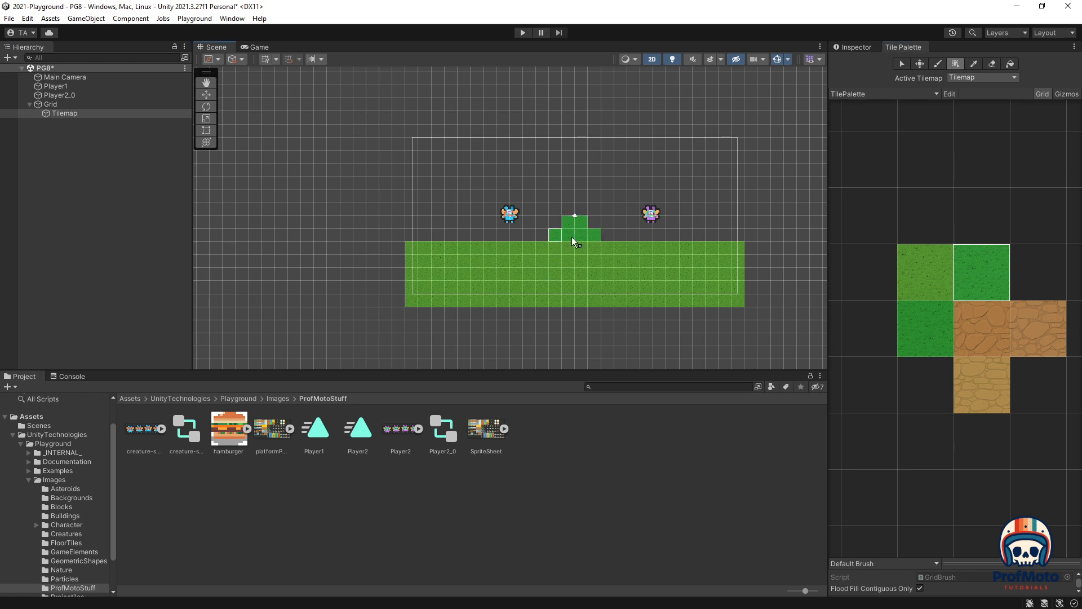
drag(571, 237, 572, 238)
Paint sandstone tiles: a pillar with an overhanging ledge at the ground's left end and several small blocks along the grass surface
click(986, 376)
drag(424, 236, 415, 236)
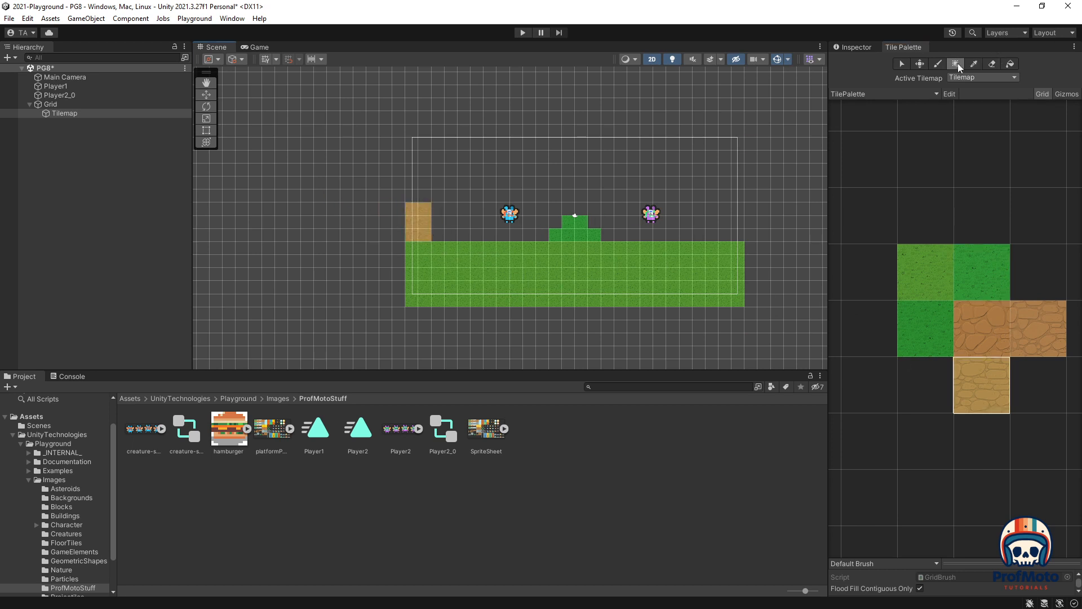
click(938, 63)
drag(423, 196, 438, 195)
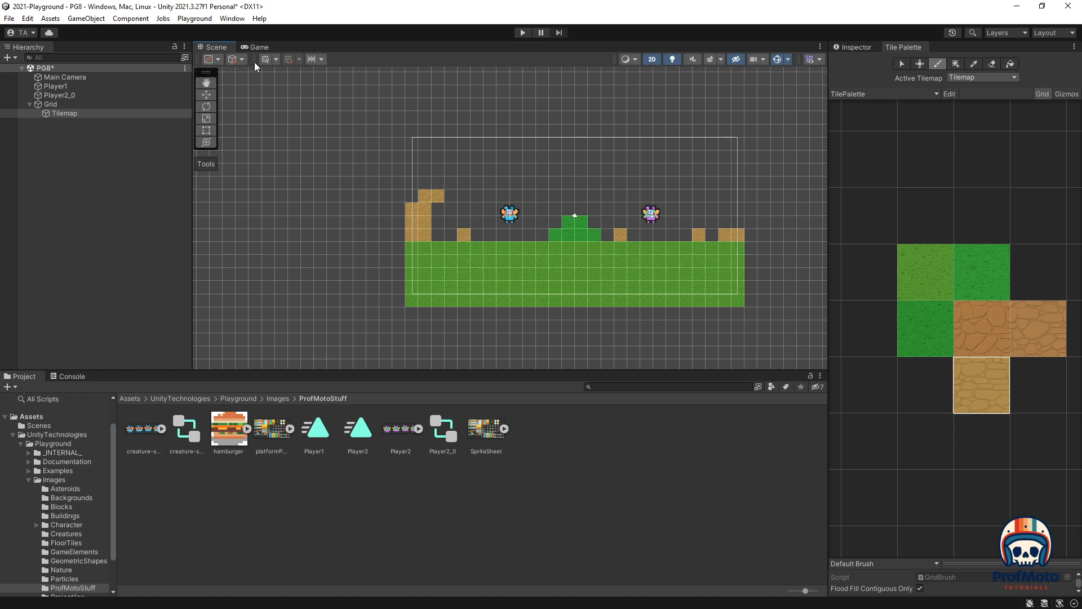
Add a Tilemap Collider 2D component to the Tilemap object and set its tag to Ground
click(849, 48)
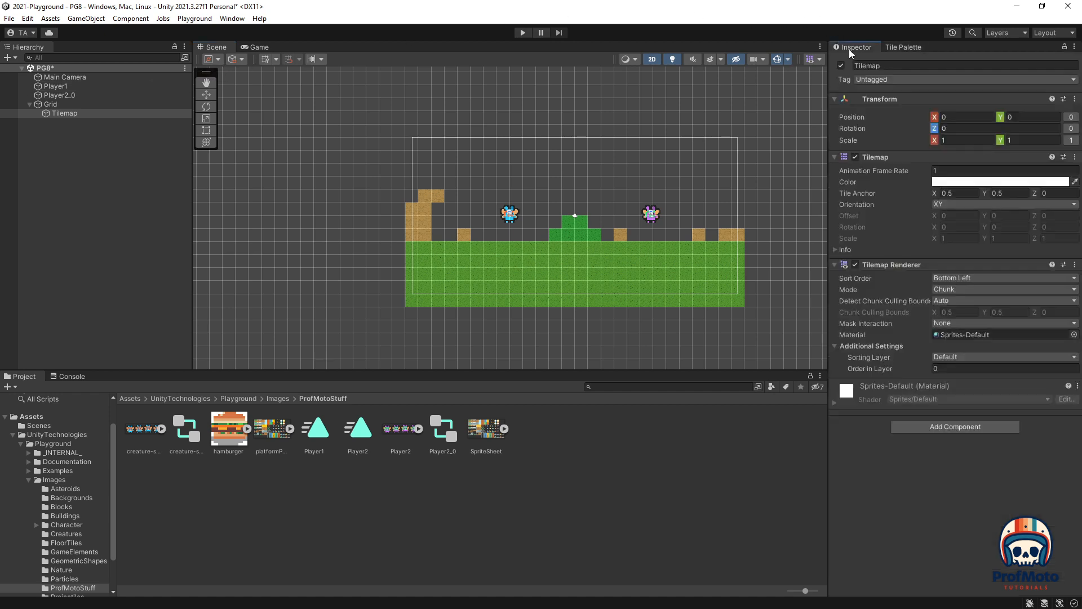
click(70, 115)
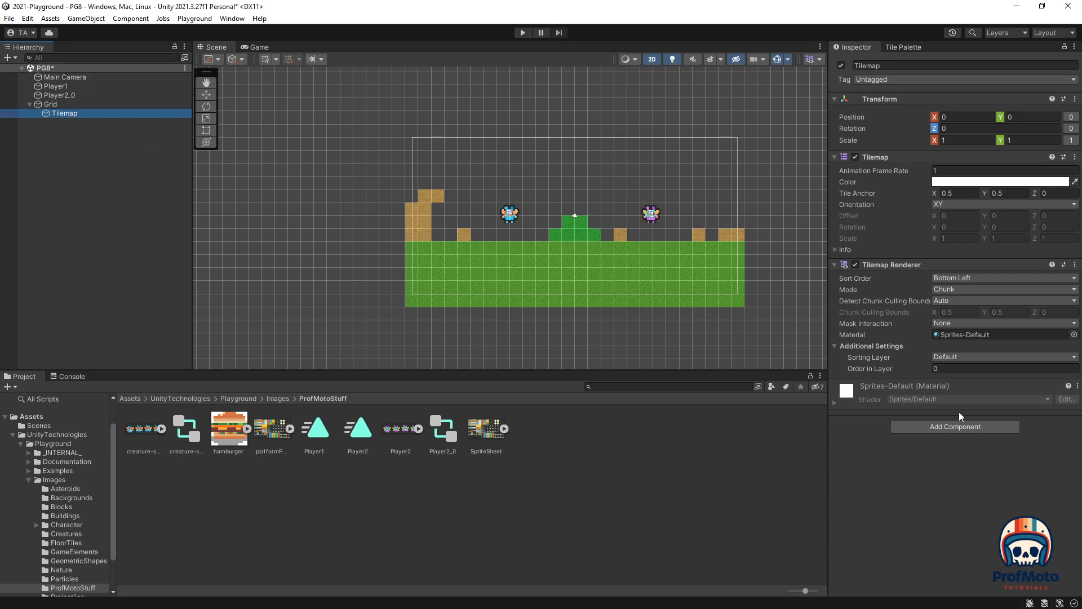
click(975, 426)
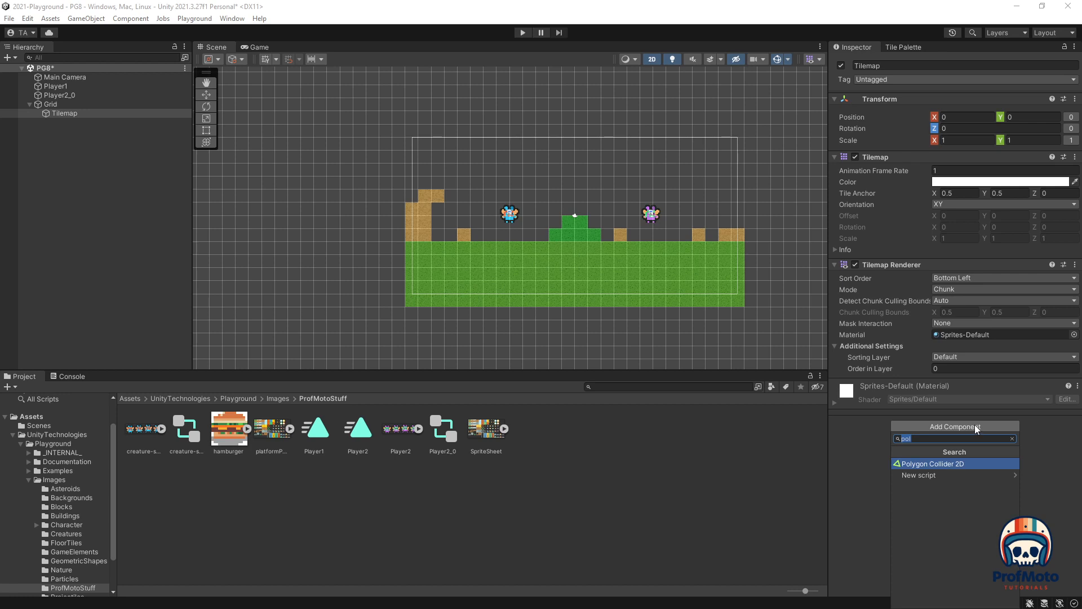
text(tile)
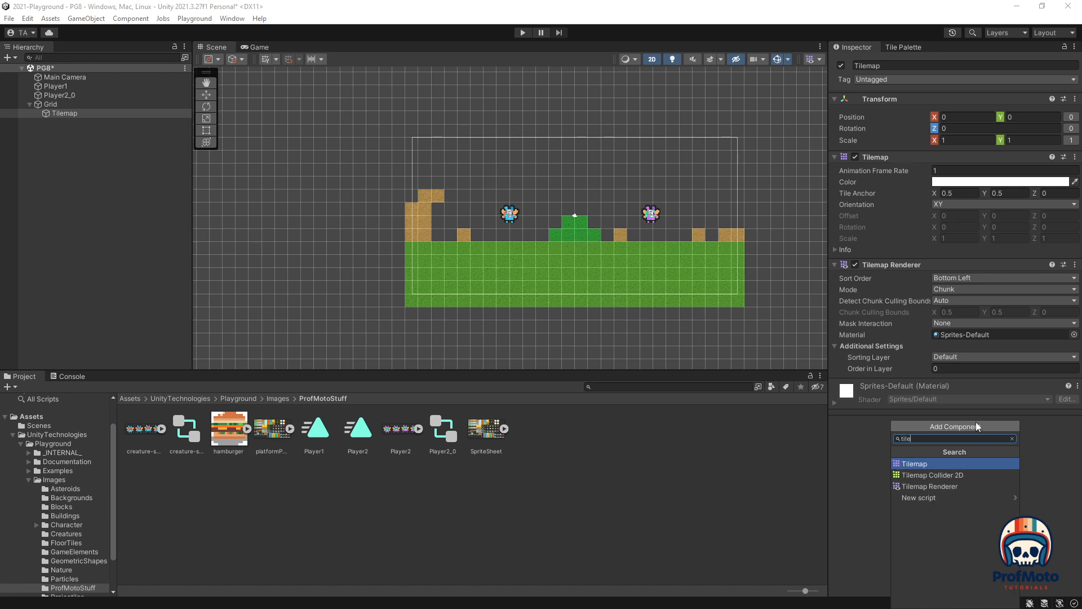
click(954, 475)
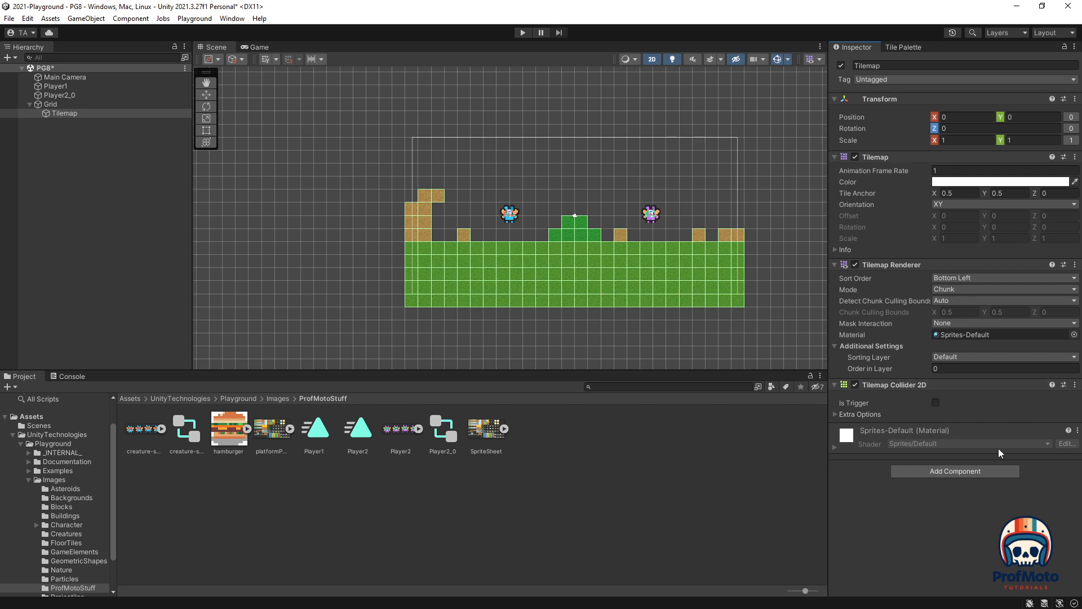
click(871, 80)
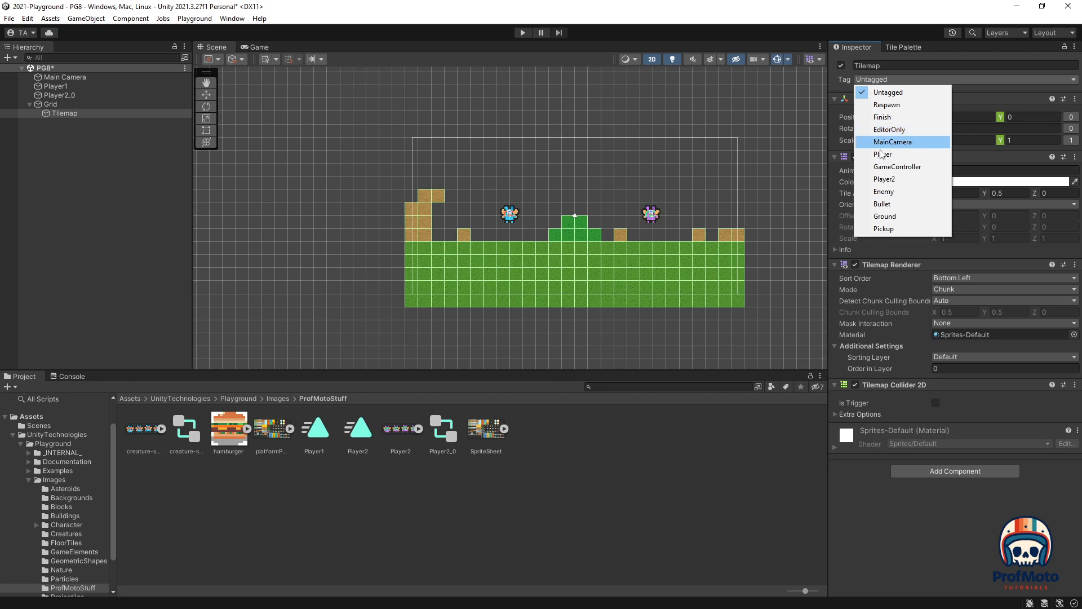
click(882, 216)
Play-test the scene by jumping and moving both players over the tilemap ground, mound and blocks, and stop the game
click(522, 32)
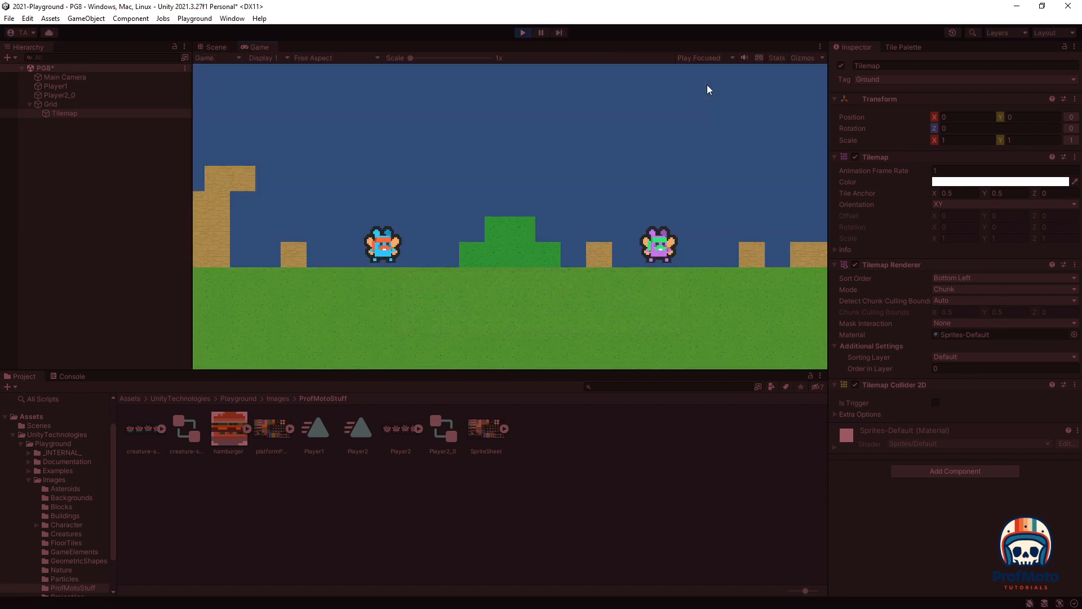
key(space)
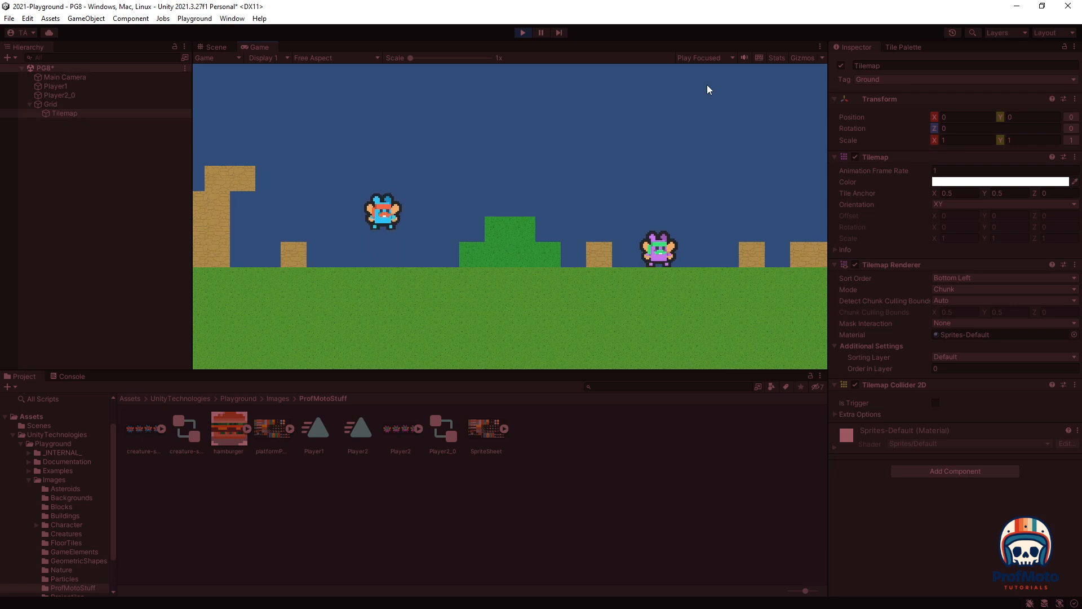
key(Up)
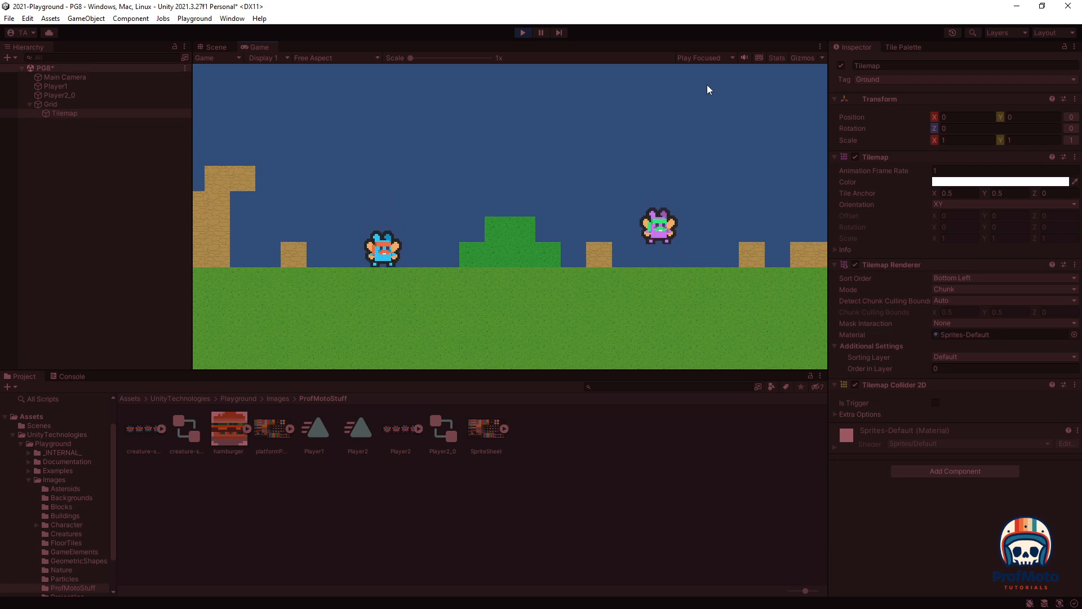
key(Up)
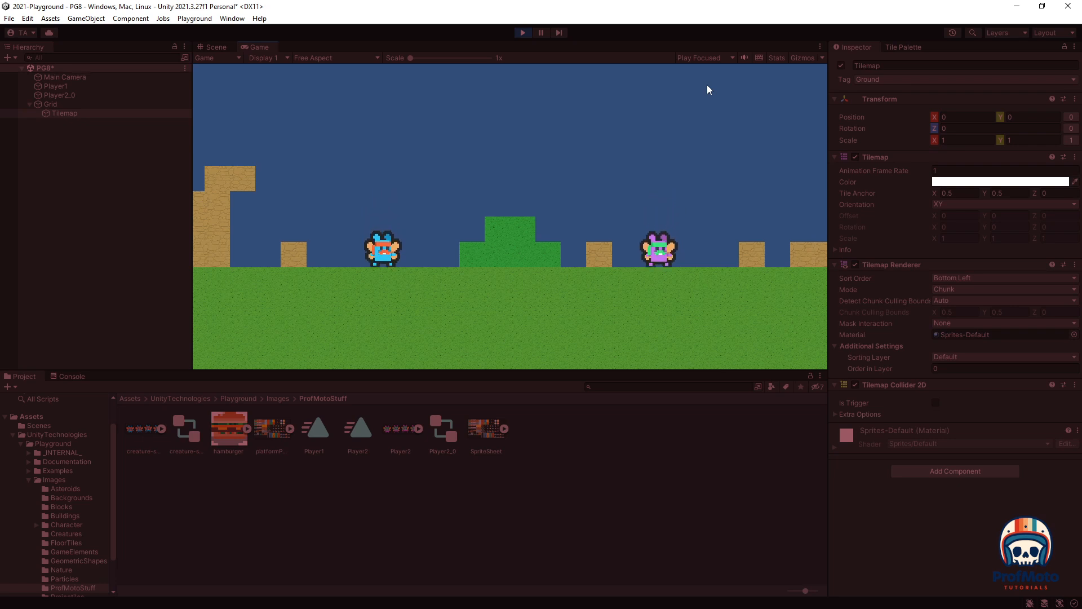
key(Up)
key(Left)
key(Left)
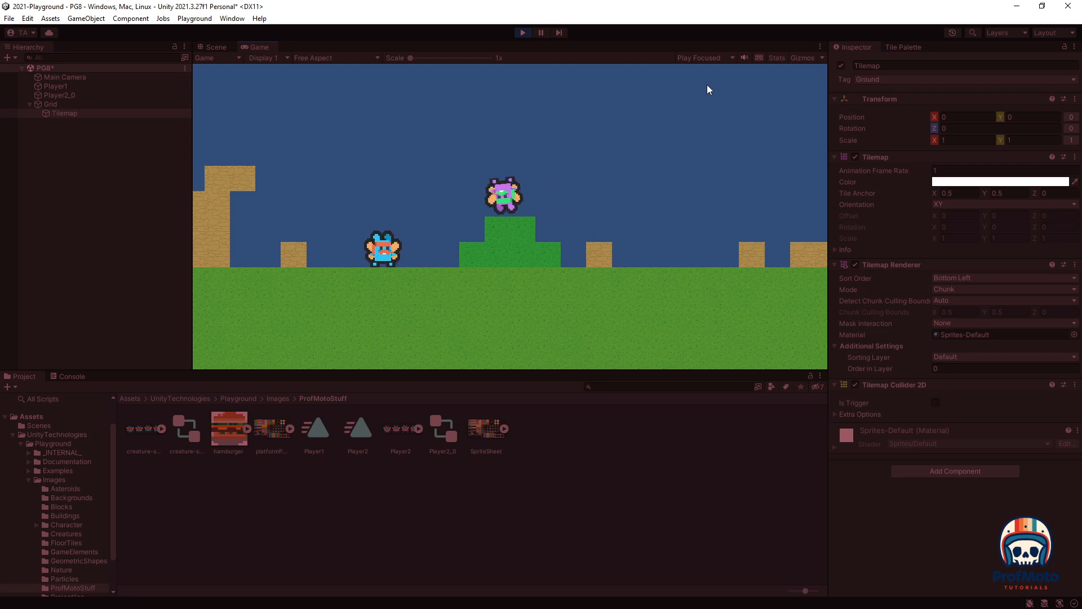
key(Left)
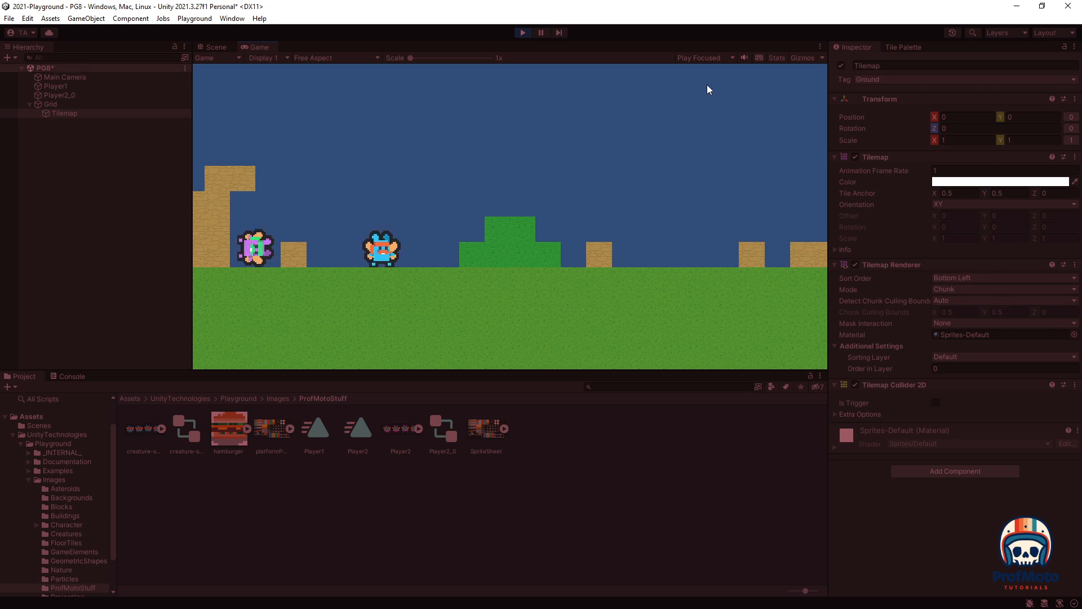
key(space)
key(Right)
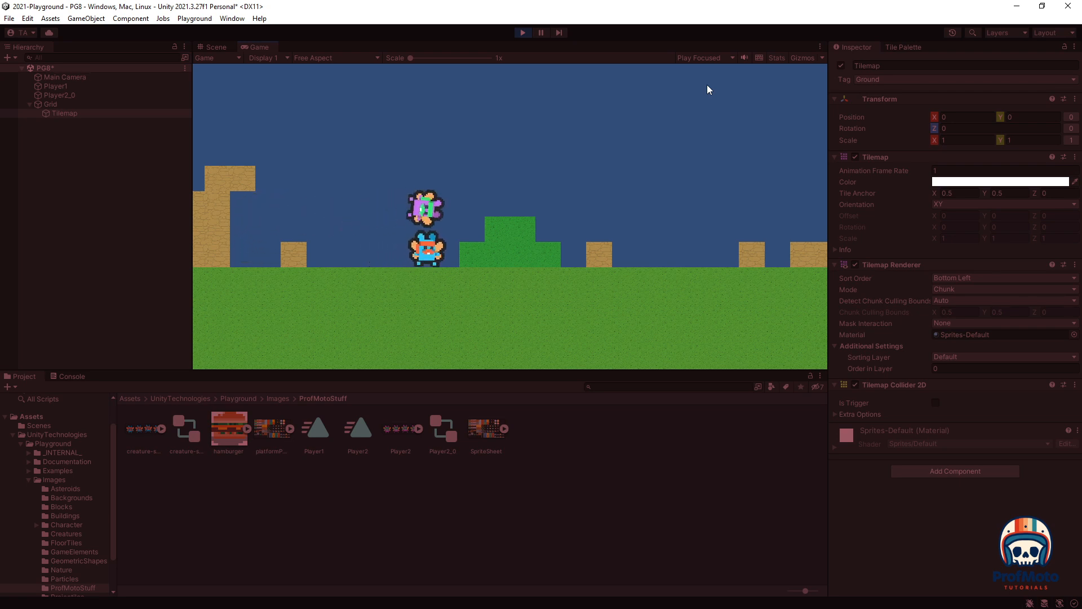
click(524, 32)
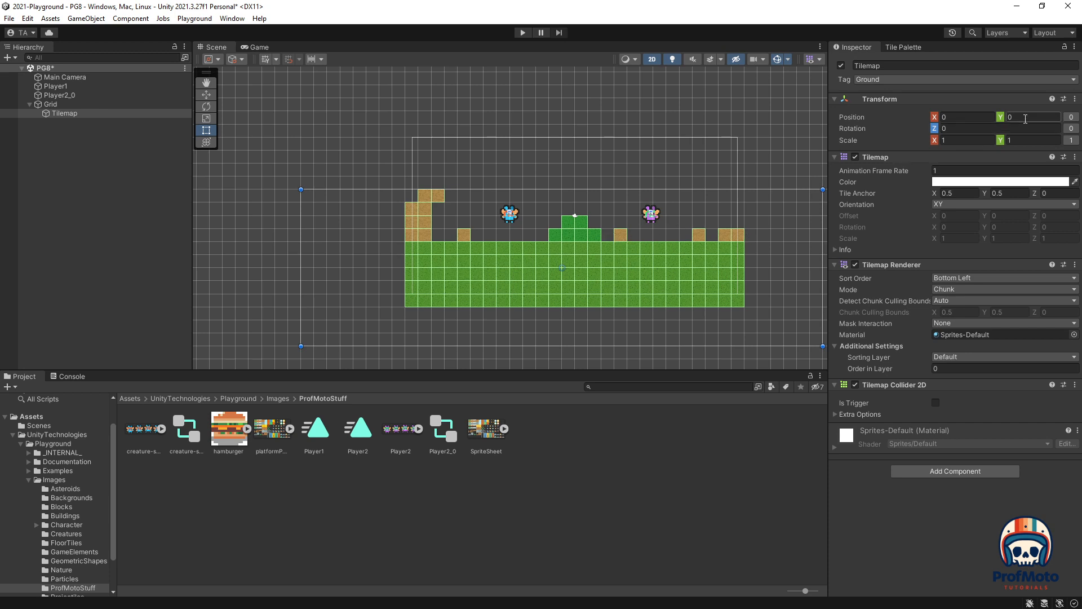
Erase all sandstone tiles from the tilemap, keeping the grass ground and the dark-green mound
click(910, 48)
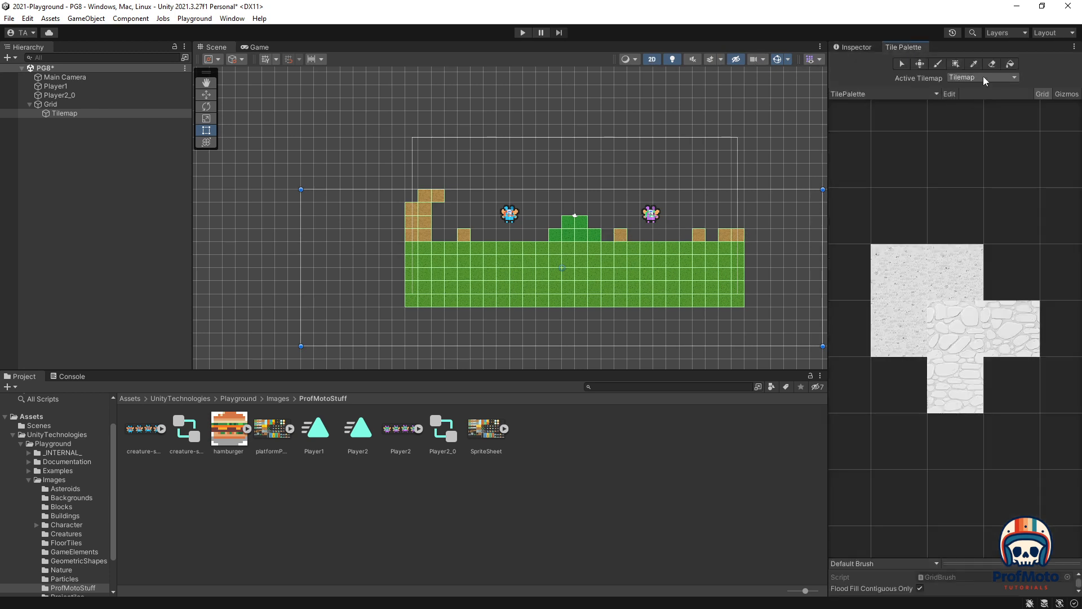
click(991, 65)
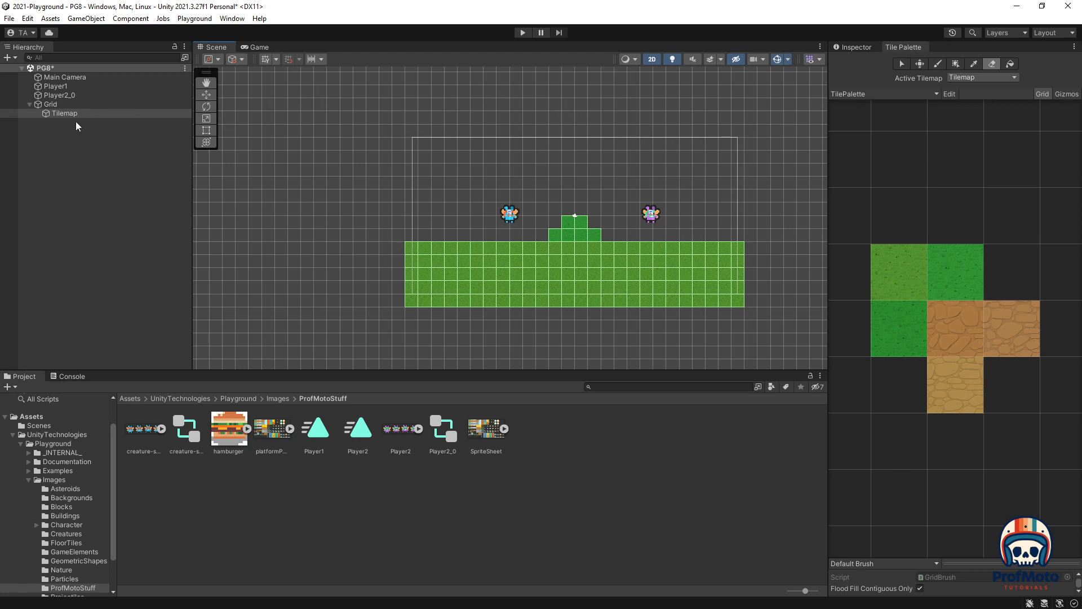
click(50, 103)
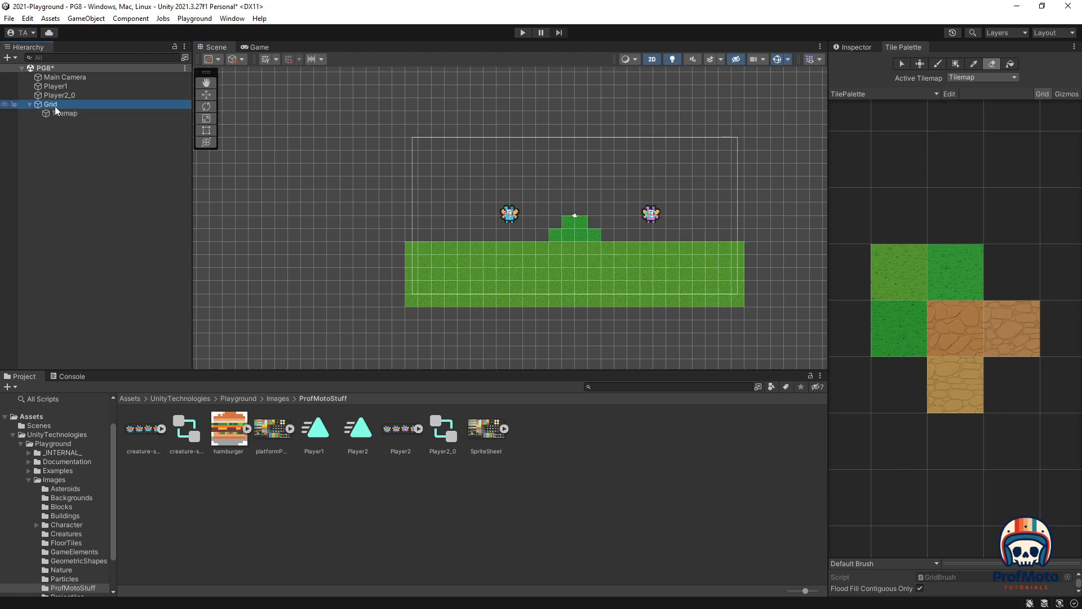
right_click(65, 136)
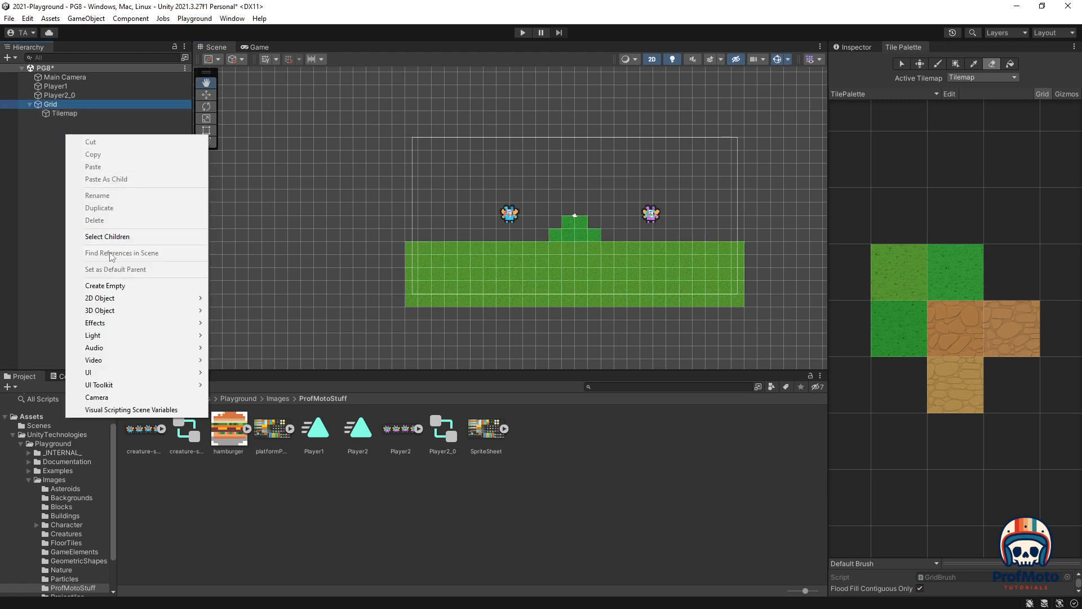
mouse_move(113, 298)
mouse_move(232, 323)
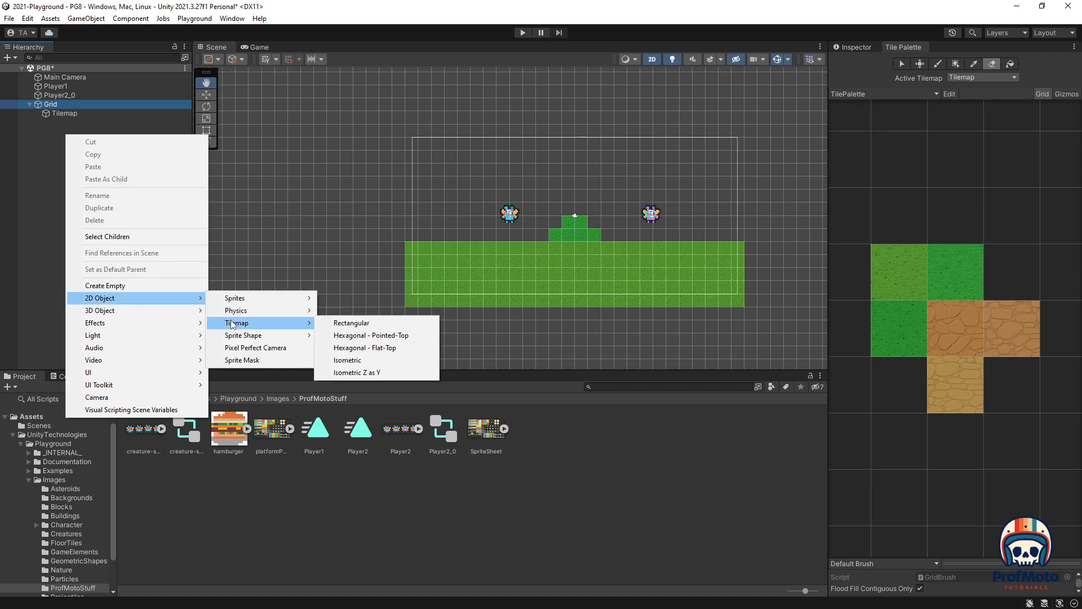
click(355, 323)
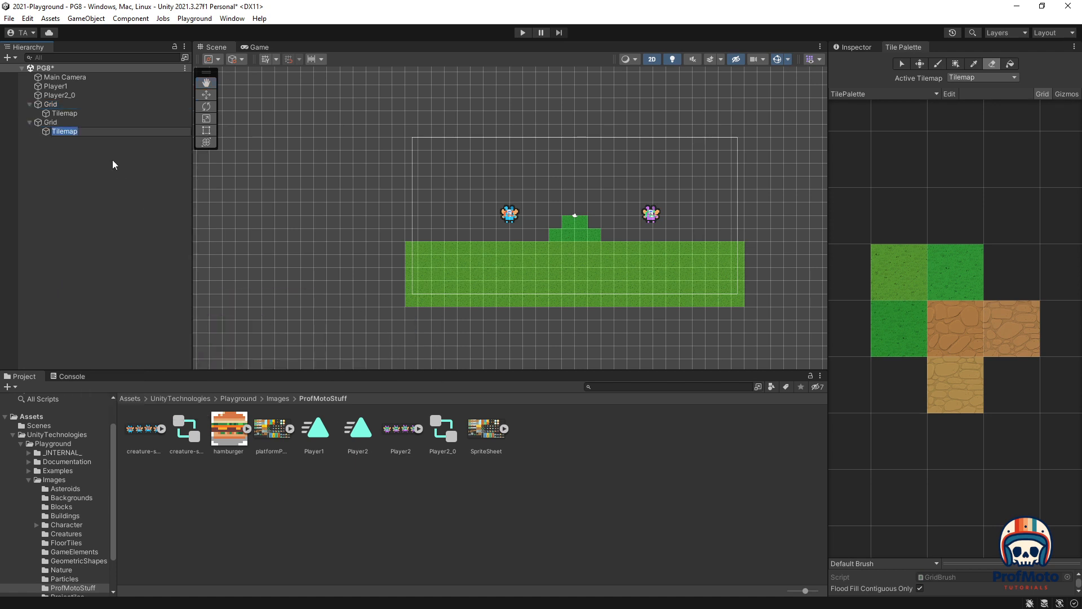
key(ctrl+z)
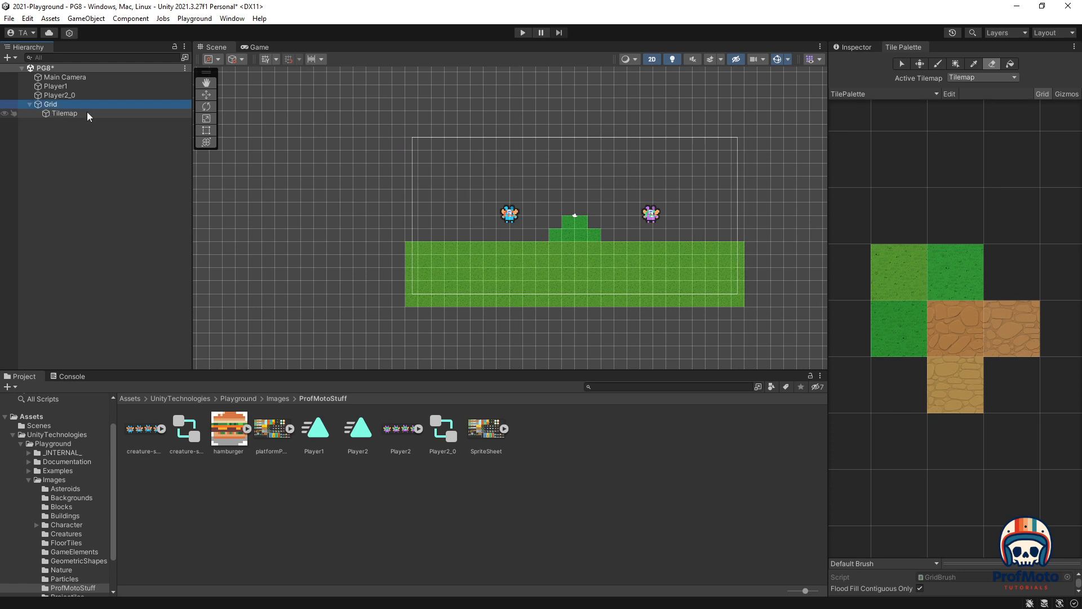
click(66, 114)
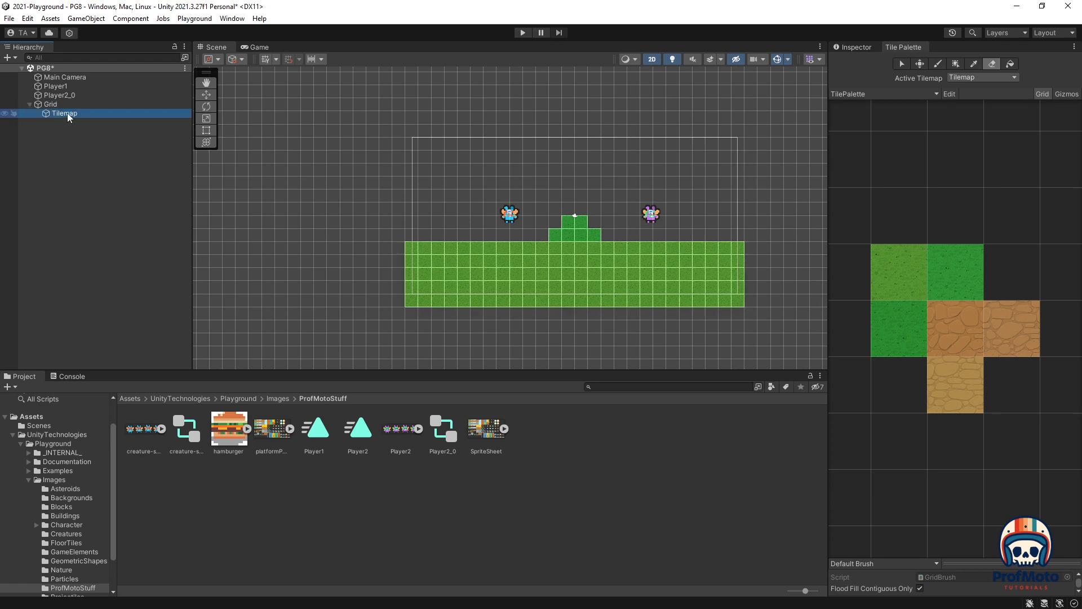
right_click(65, 164)
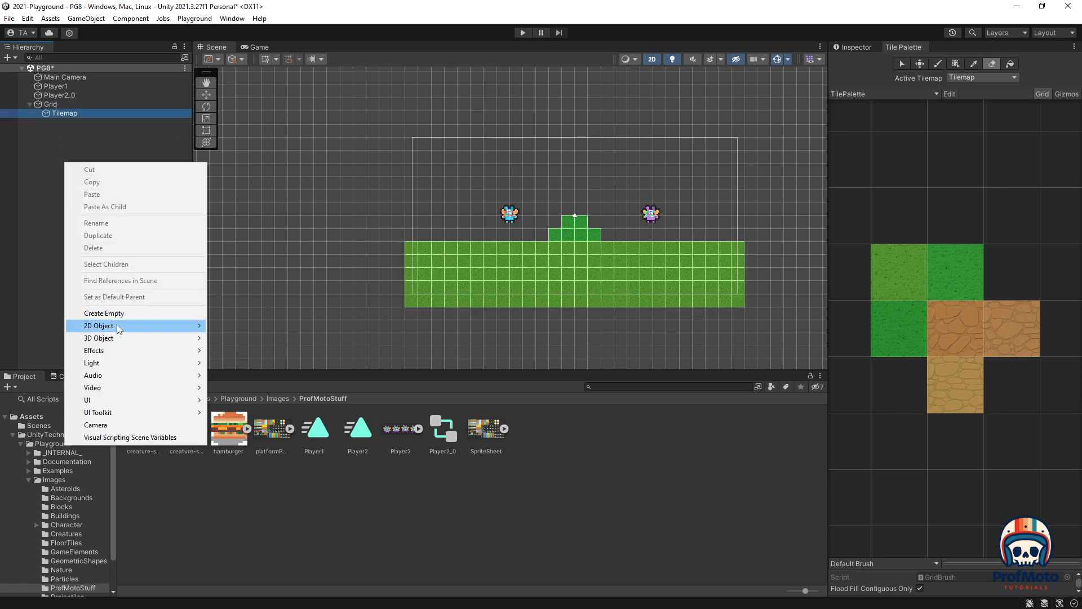
mouse_move(119, 326)
mouse_move(244, 347)
click(352, 350)
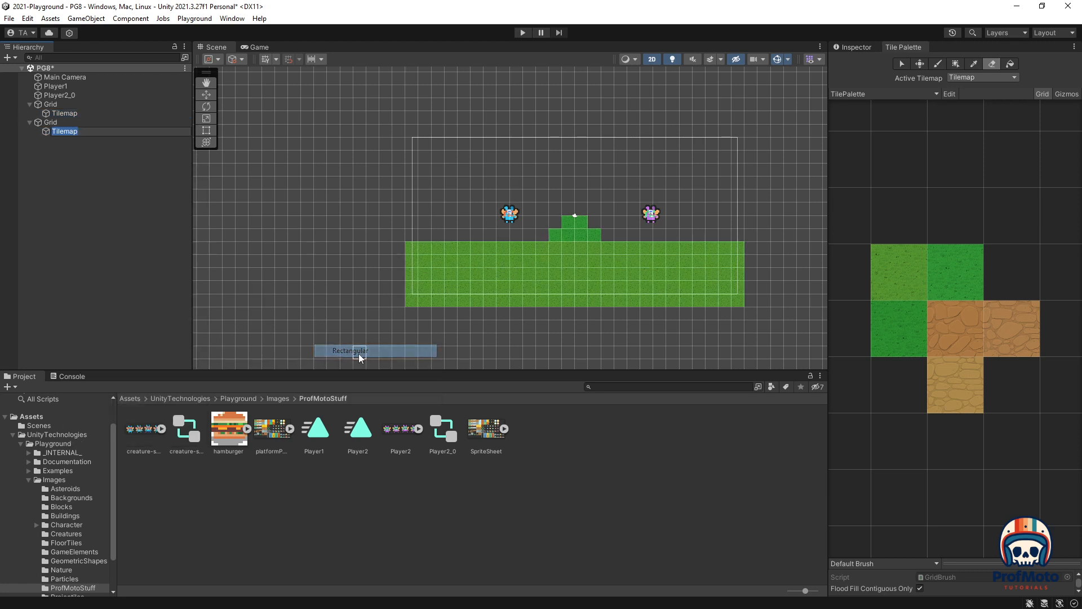
key(ctrl+z)
Add a second rectangular tilemap as a child of the existing Grid object
right_click(64, 103)
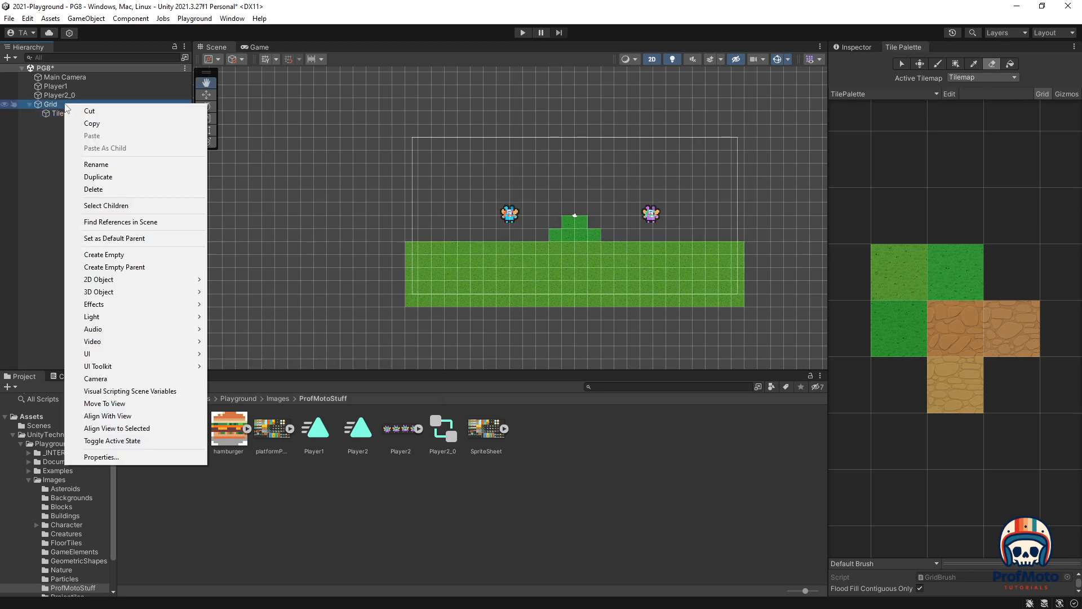
mouse_move(115, 277)
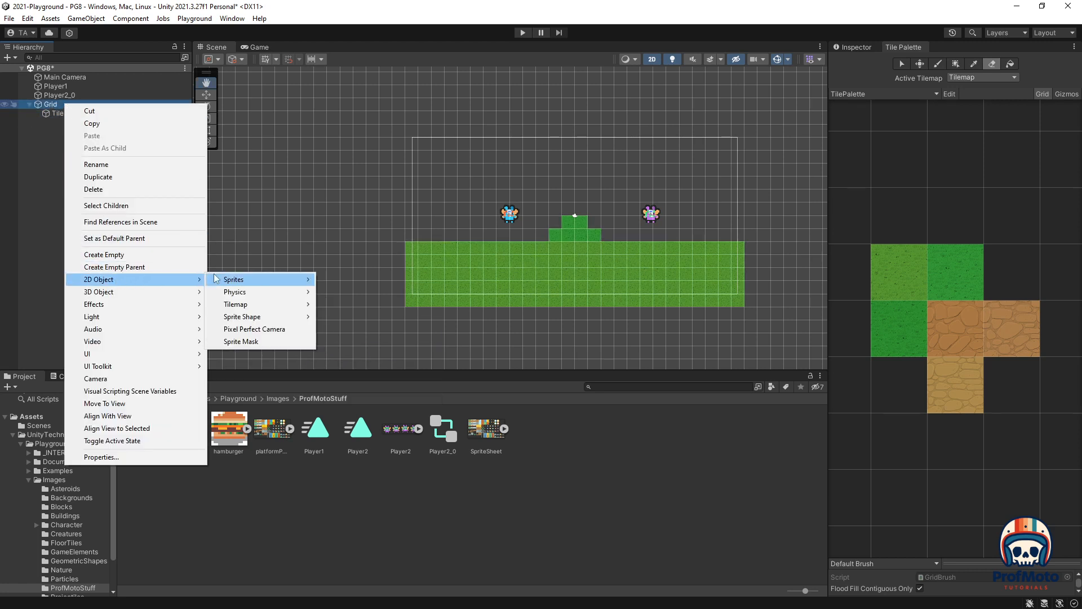
mouse_move(243, 305)
click(371, 304)
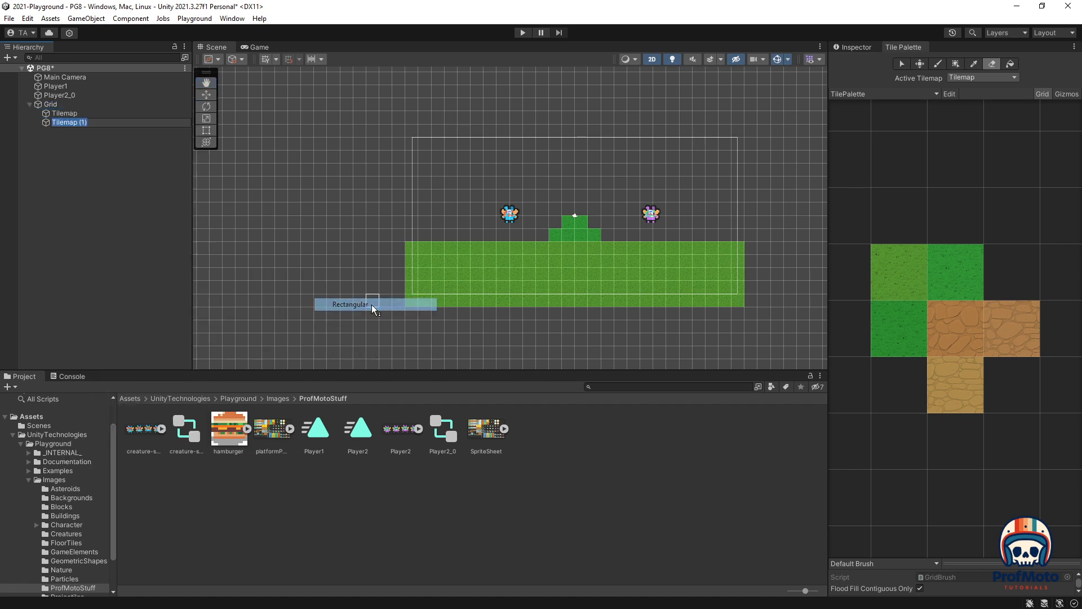
click(127, 178)
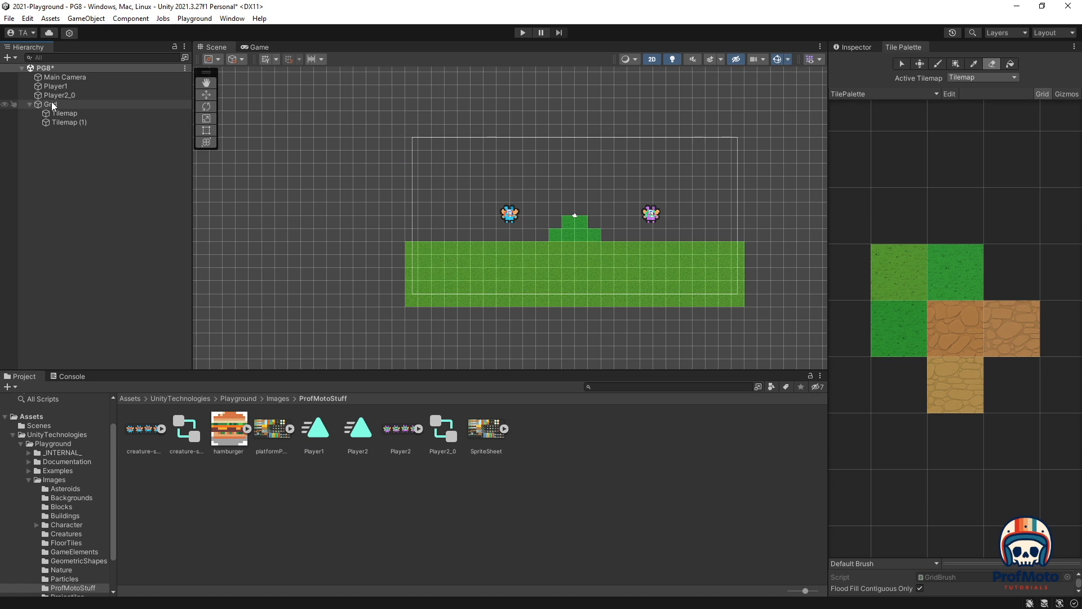
click(51, 104)
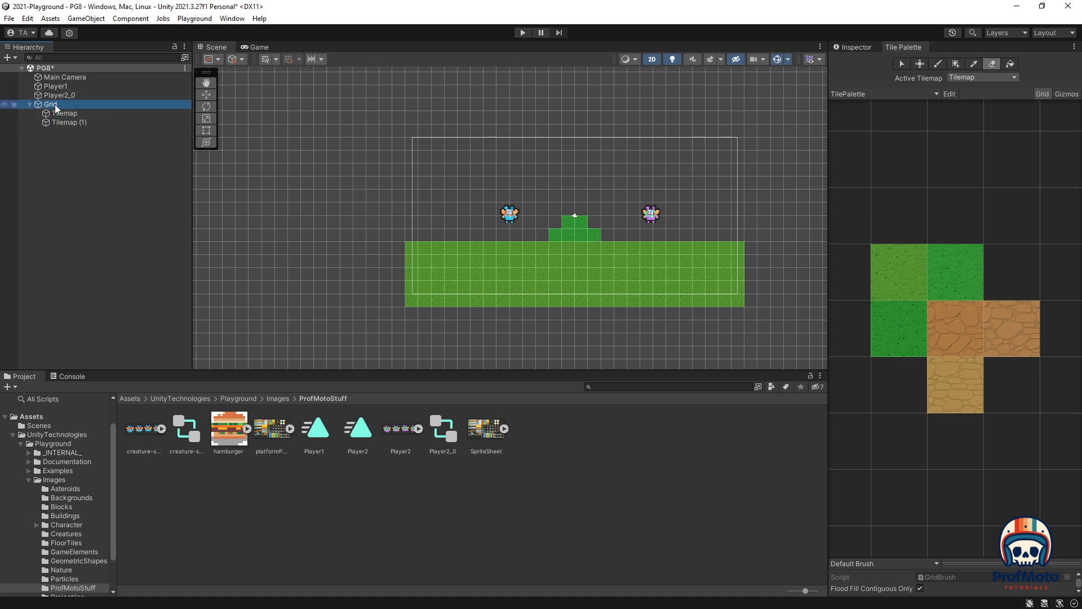
right_click(55, 104)
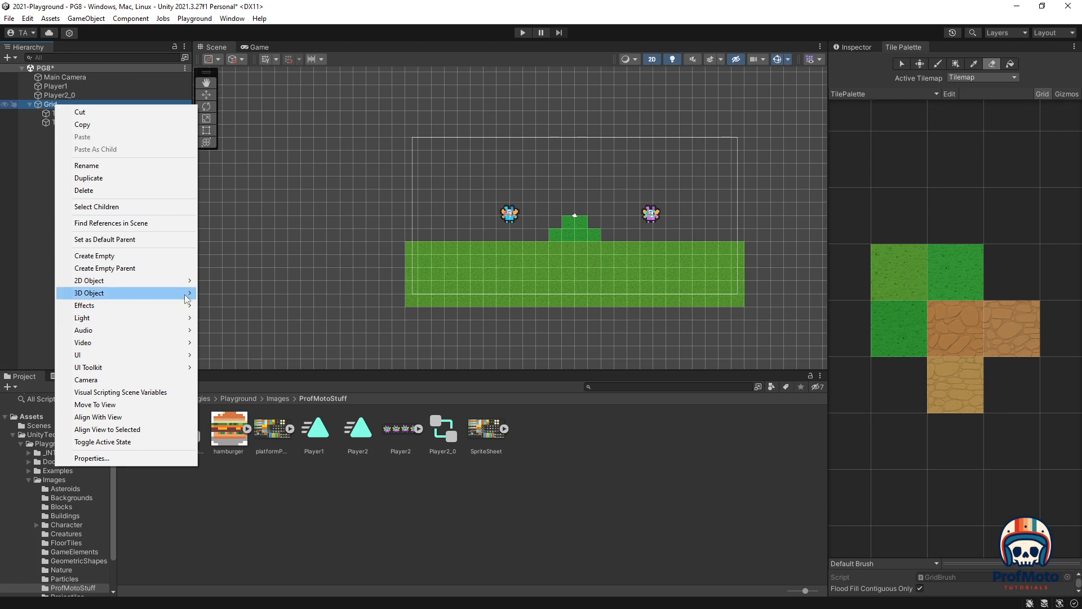
key(Escape)
Rename the new empty tilemap under Grid to Background
click(73, 121)
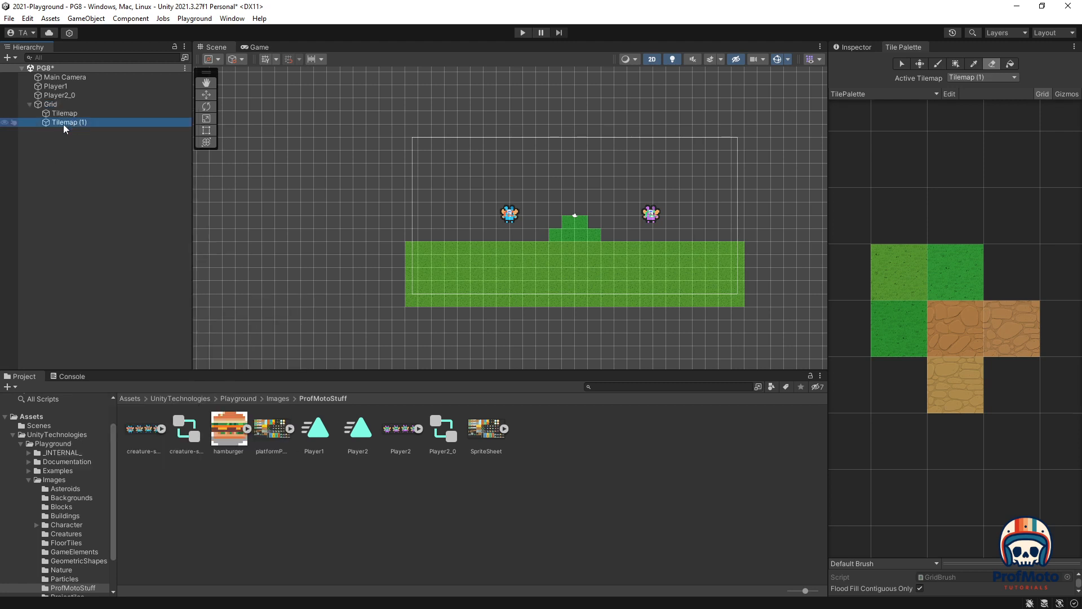
click(69, 123)
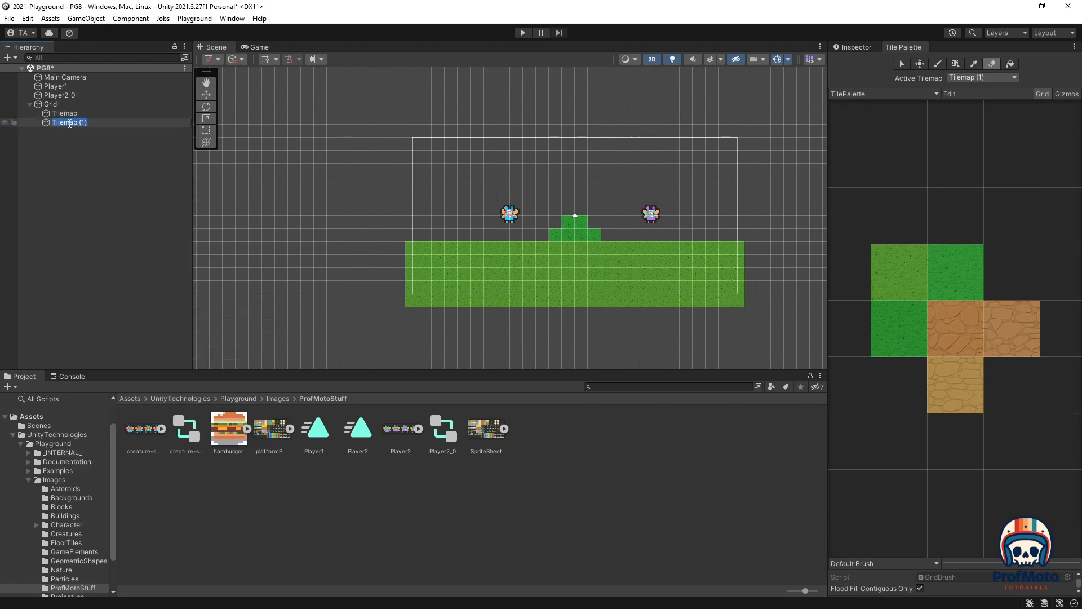
text(Background)
key(Return)
Rename the original tilemap holding the grass tiles to Ground
double_click(66, 114)
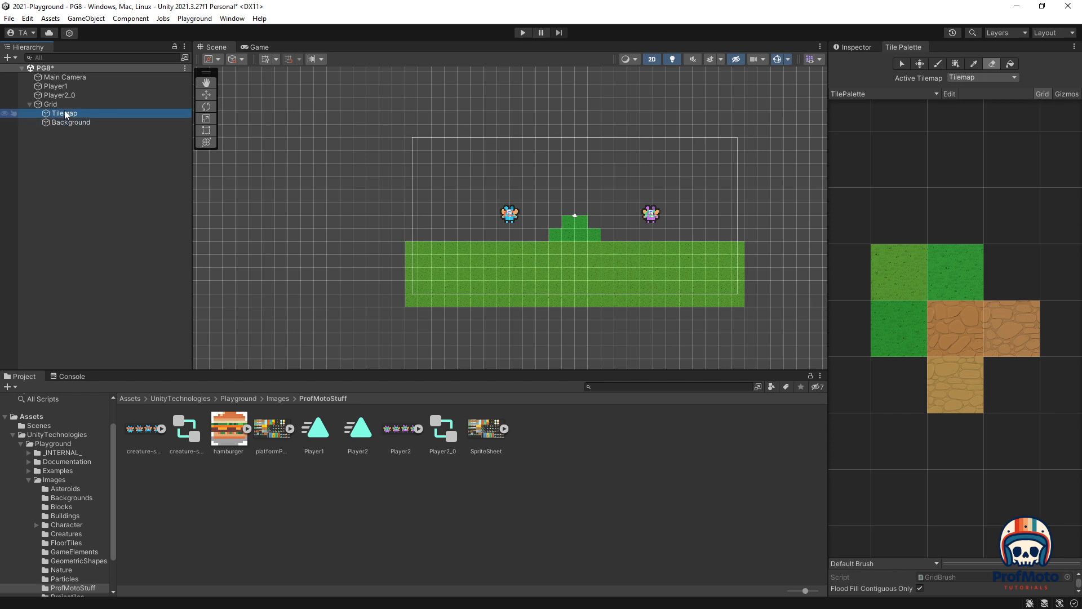
click(65, 114)
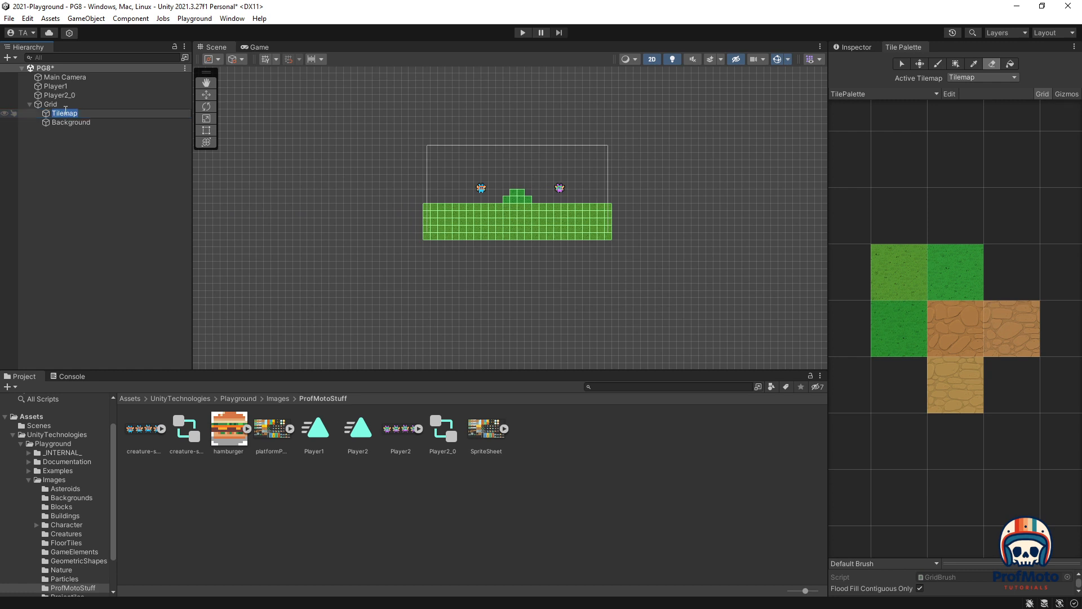
text(Ground)
key(Return)
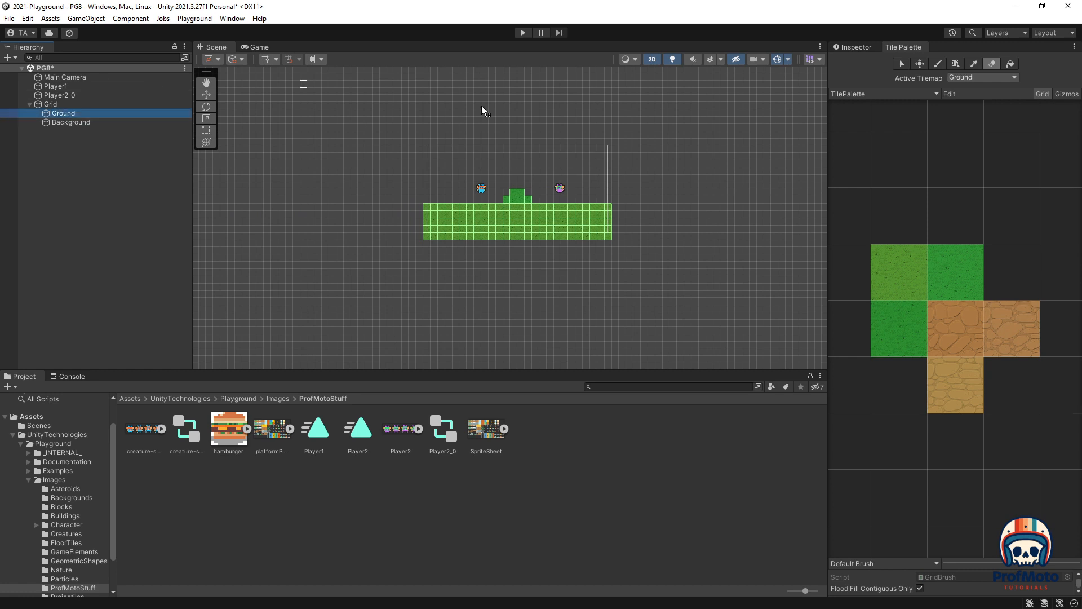
Box-fill the area above the grass with the sandstone tile on the Background tilemap, undoing a first fill made on Ground
scroll(533, 191, up, 5)
click(952, 391)
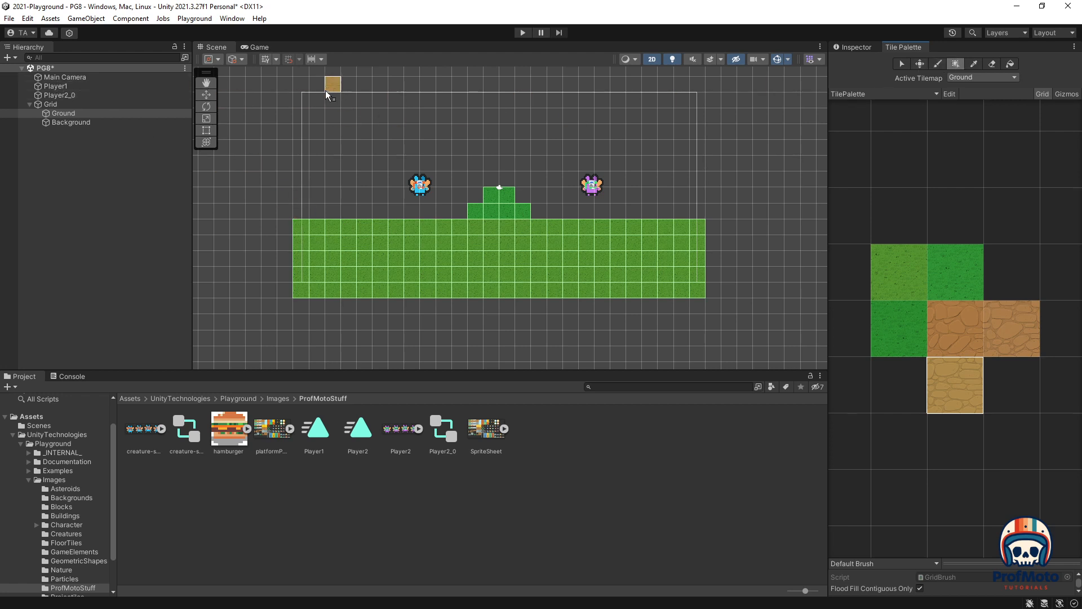
drag(301, 83, 699, 248)
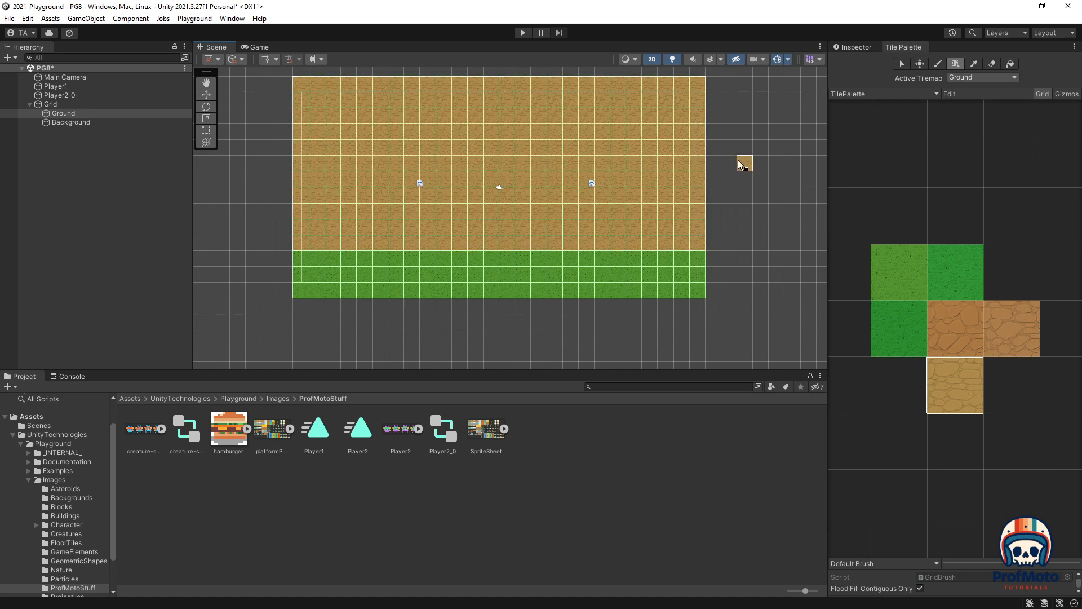
key(ctrl+z)
click(80, 122)
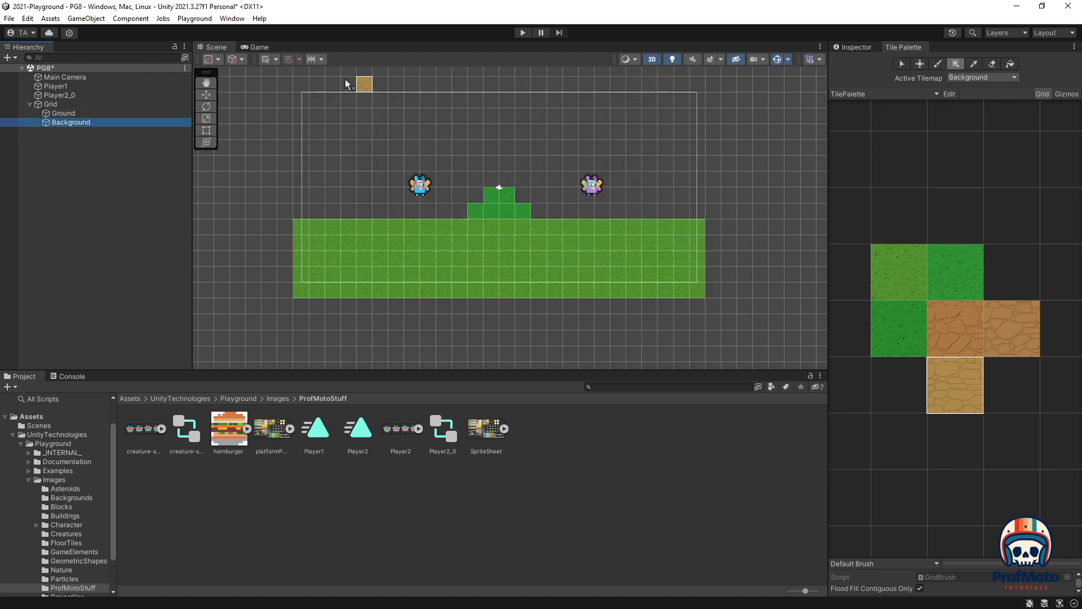
drag(301, 84, 697, 228)
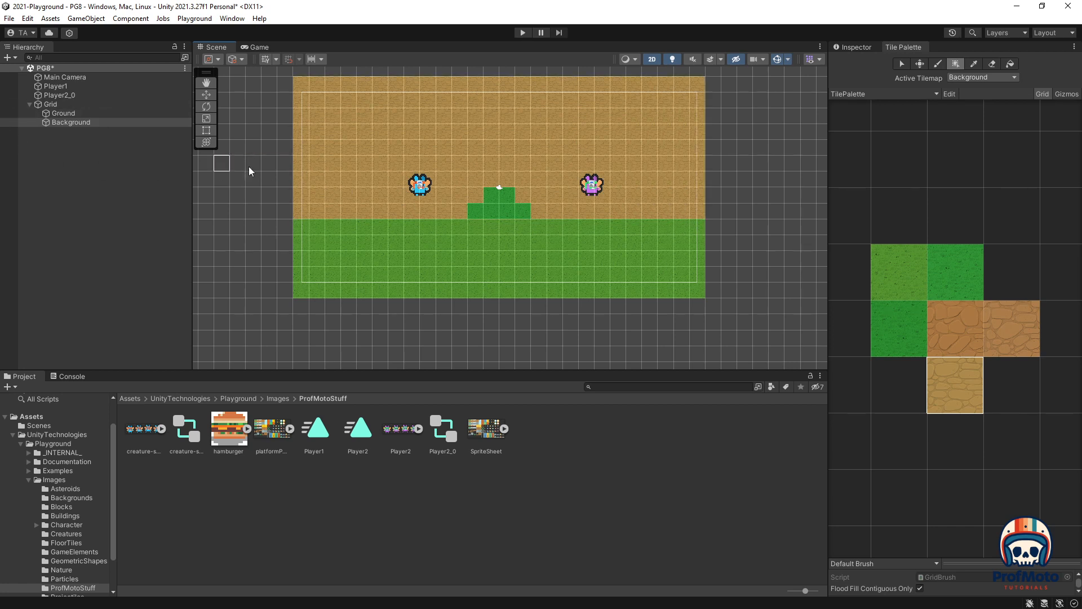
Play-test the scene with the sandstone backdrop behind both players and stop the game
click(523, 31)
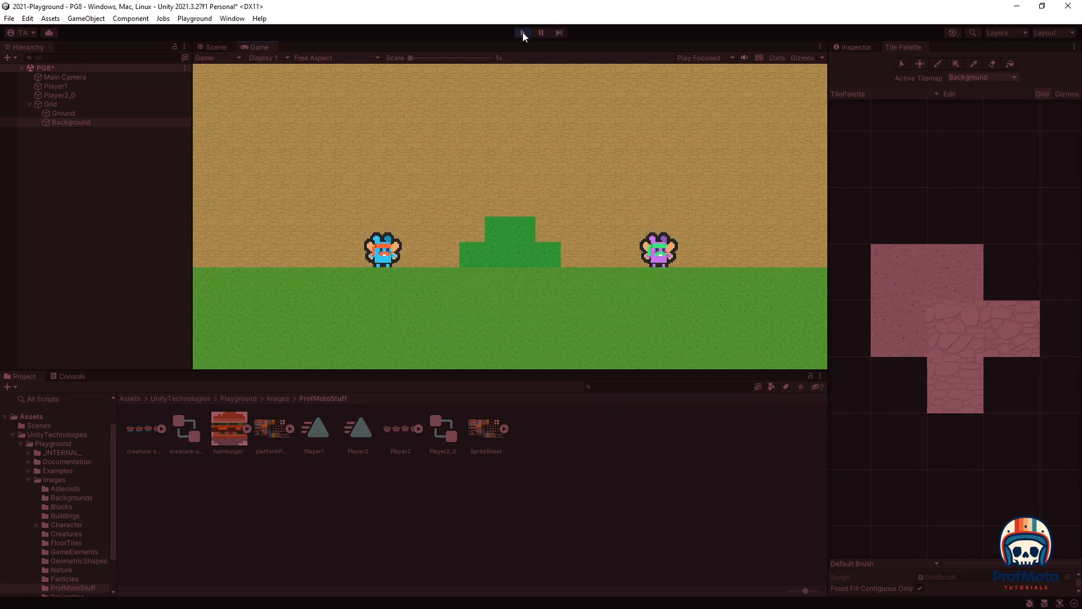
click(523, 32)
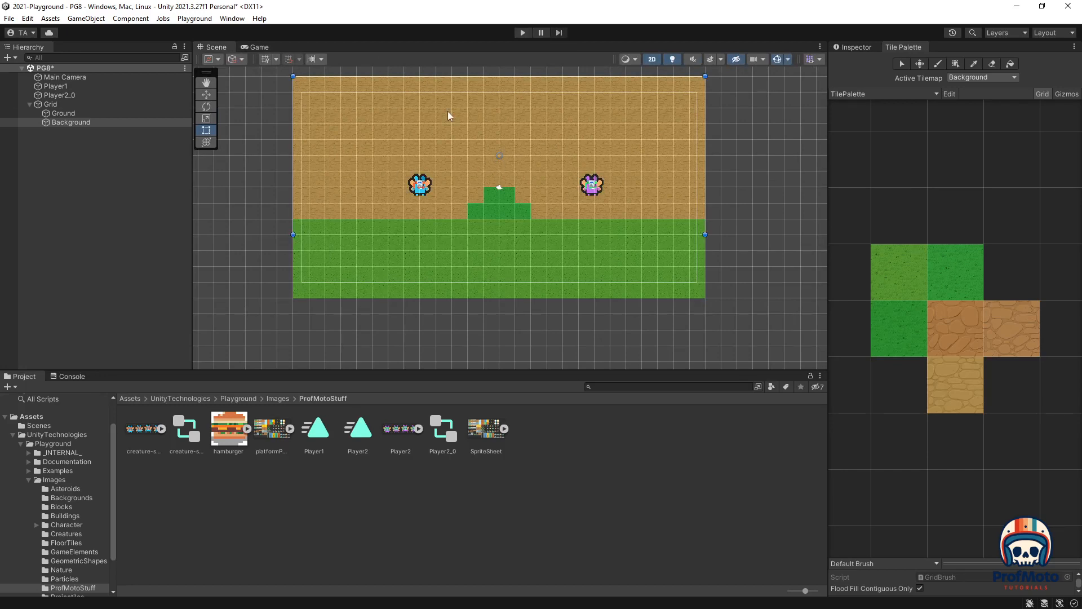
Set the Background tilemap's renderer sorting layer to Background and deselect the tilemap
click(856, 48)
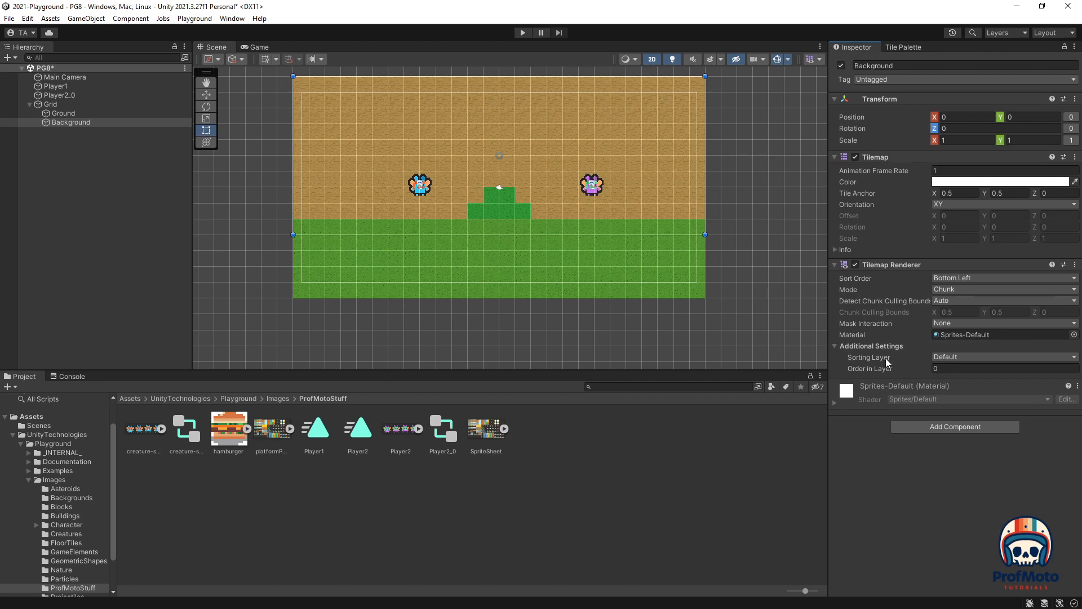
click(834, 346)
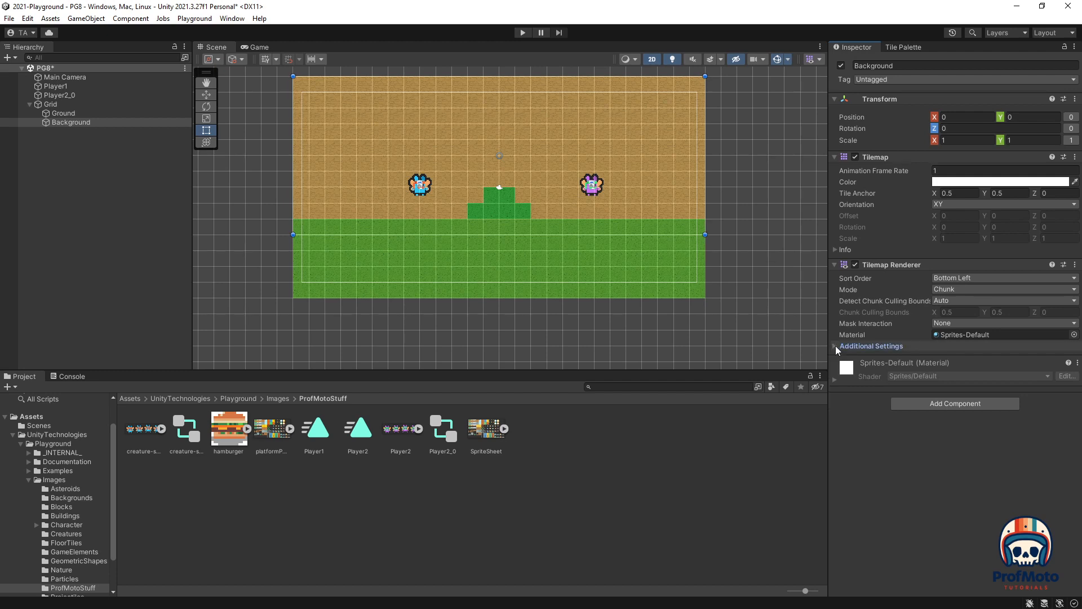
click(833, 346)
click(952, 357)
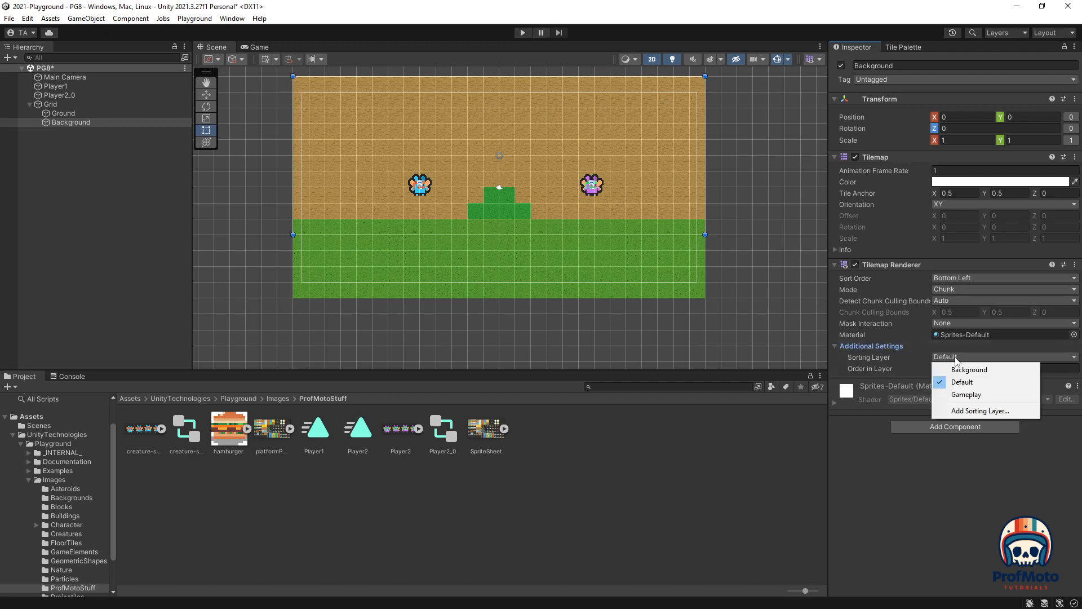
click(968, 369)
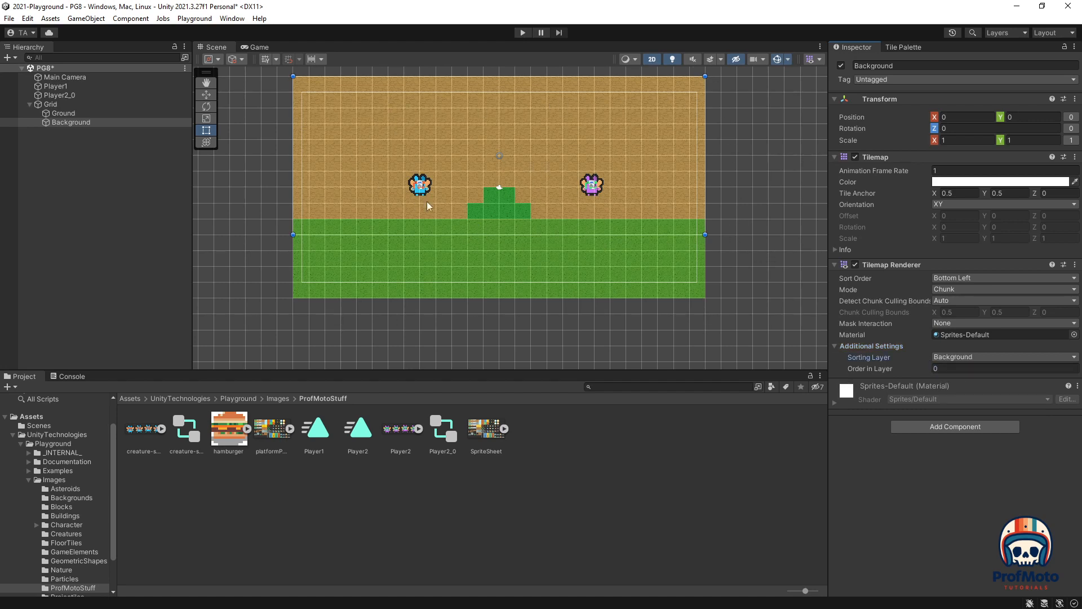
click(747, 276)
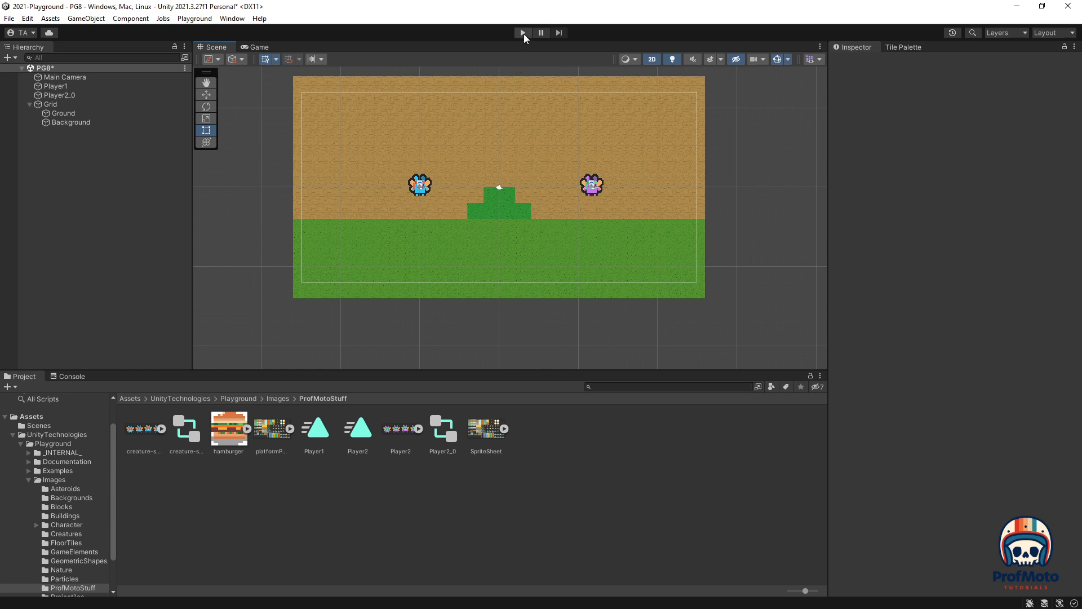
Freeze the Z rotation in the Rigidbody 2D constraints of Player1
click(419, 184)
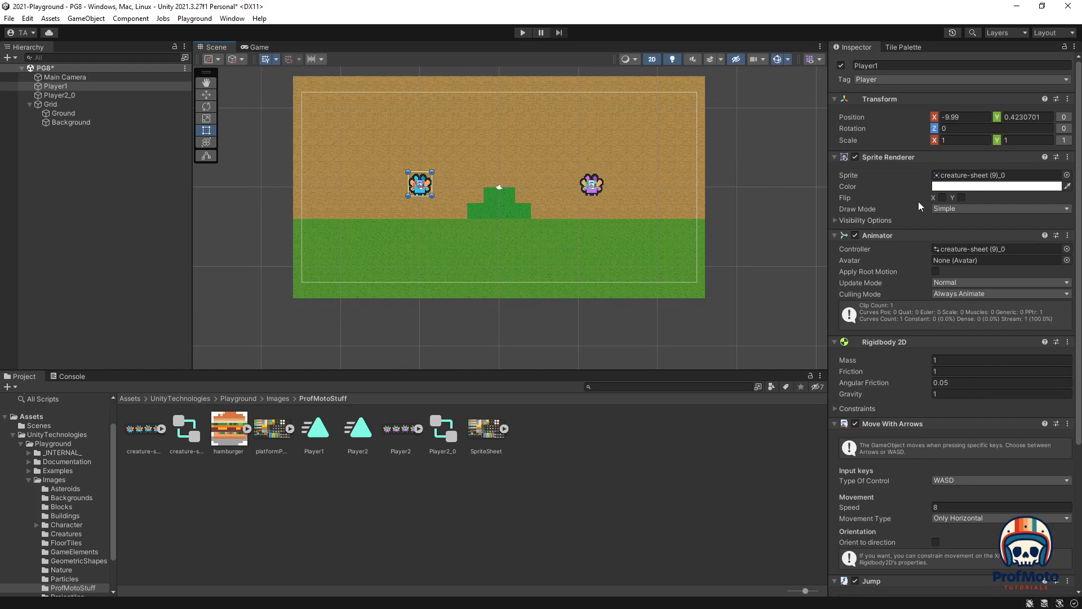
scroll(915, 248, down, 5)
scroll(917, 245, down, 3)
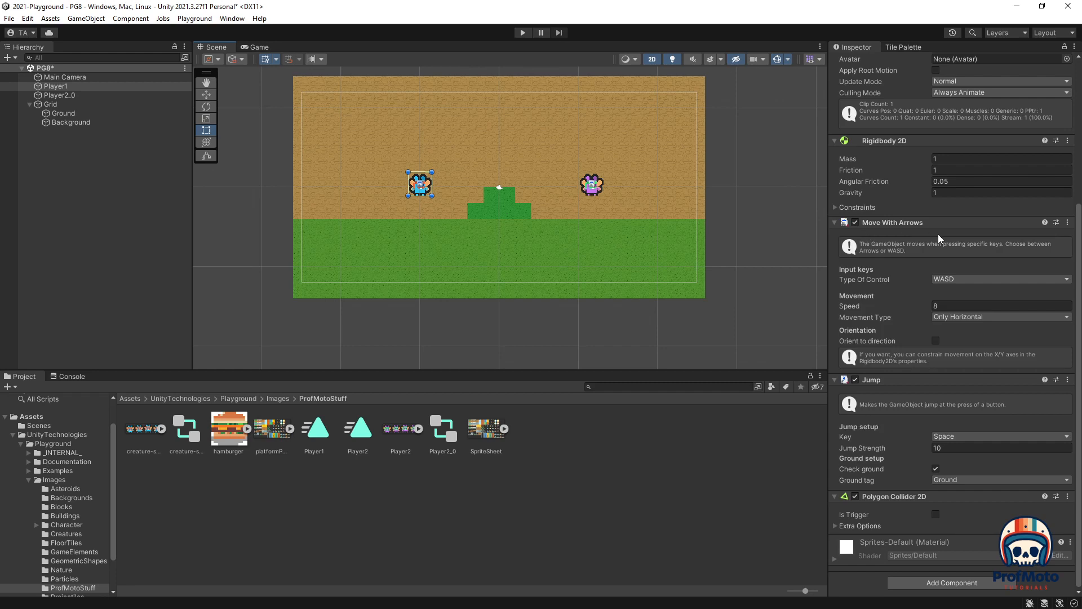
click(836, 208)
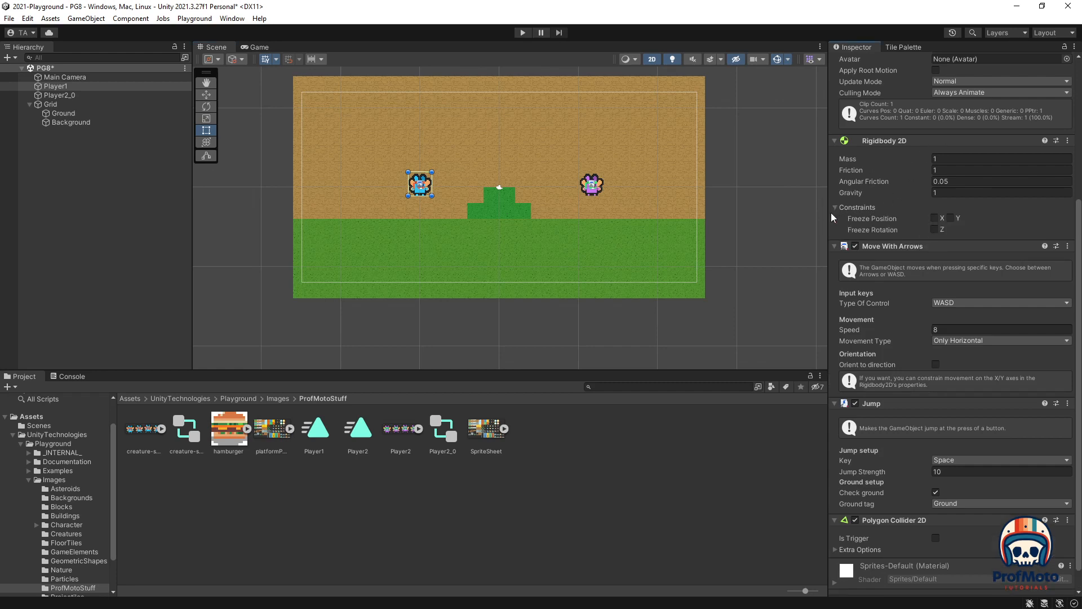
click(934, 230)
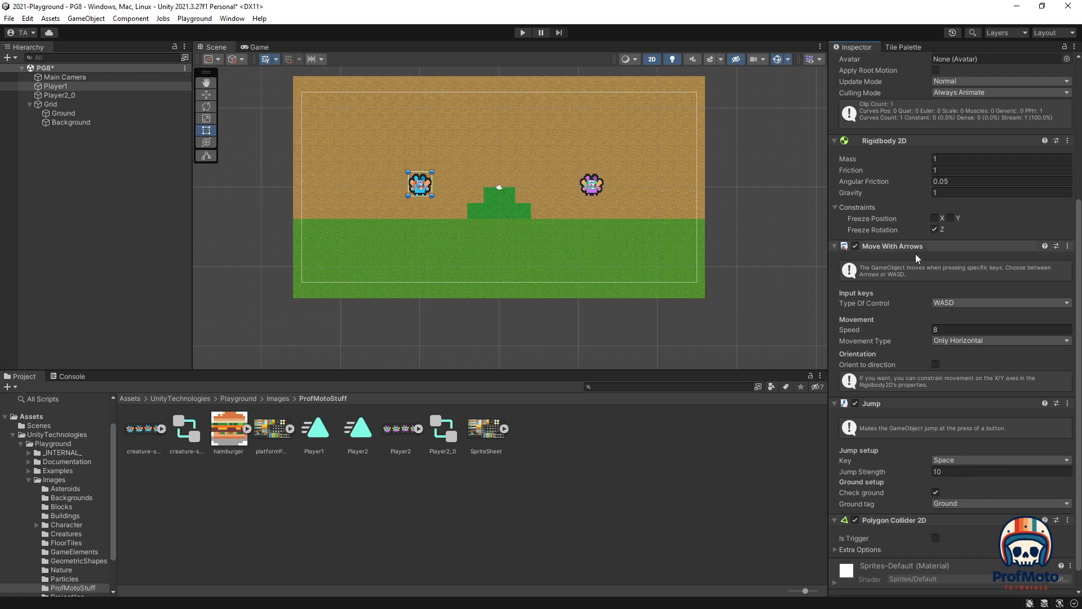
Freeze the Z rotation in the Rigidbody 2D constraints of Player2_0
click(596, 194)
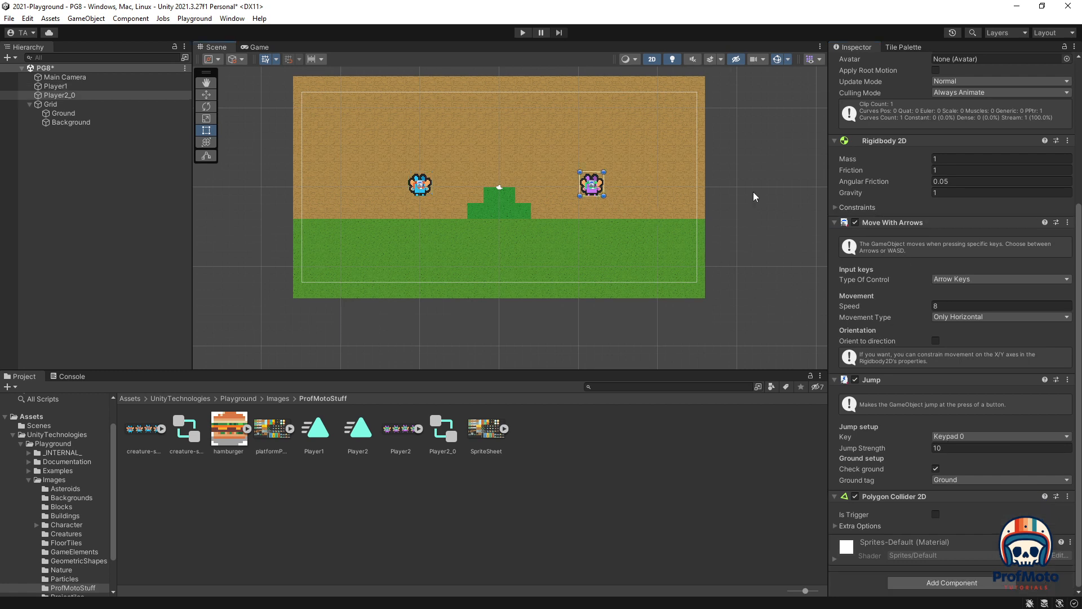
click(836, 207)
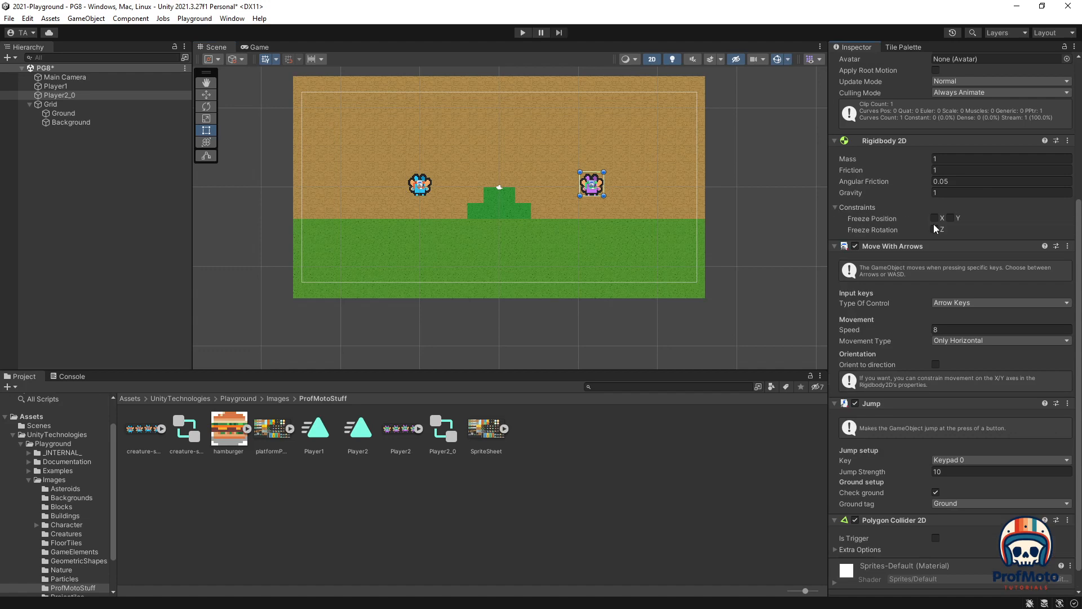
click(934, 229)
Start the game and test Player1 by walking it back and forth and jumping it at the green mound
click(524, 32)
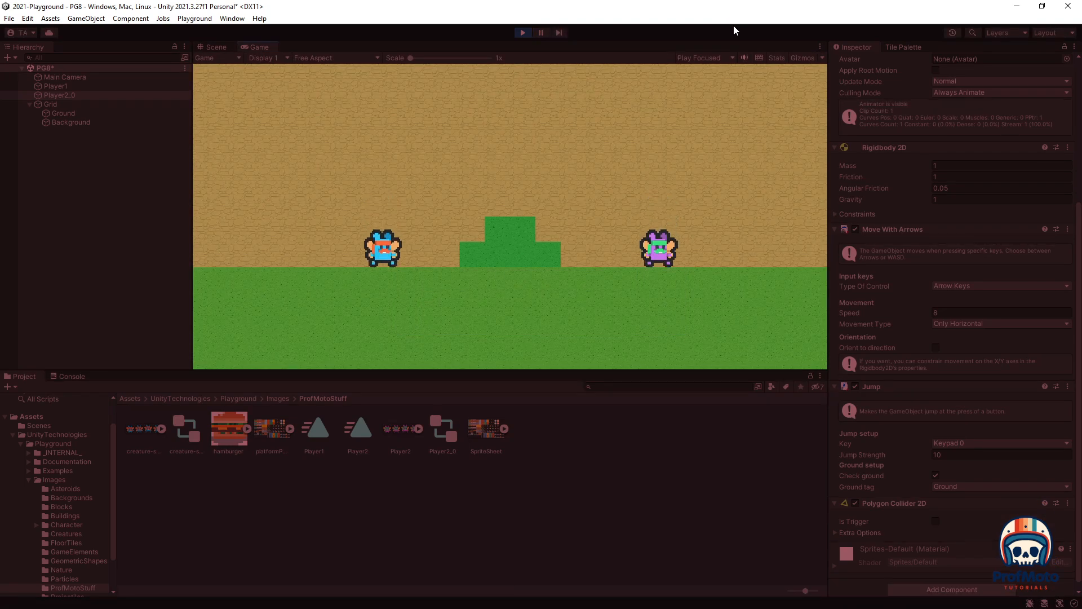
key(d)
key(space)
key(a)
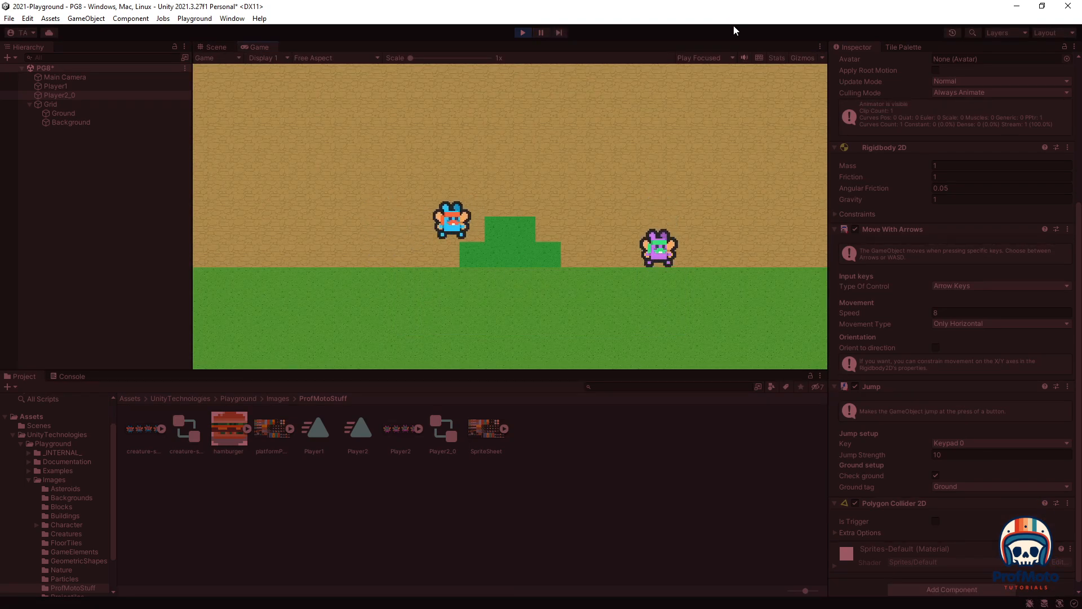
key(d)
key(d)
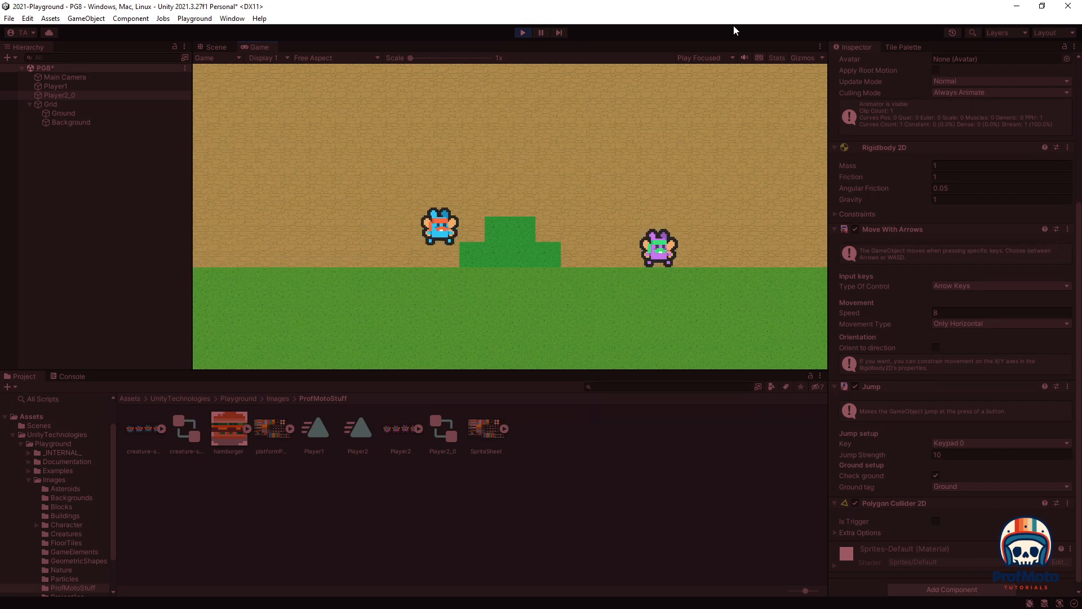
key(space)
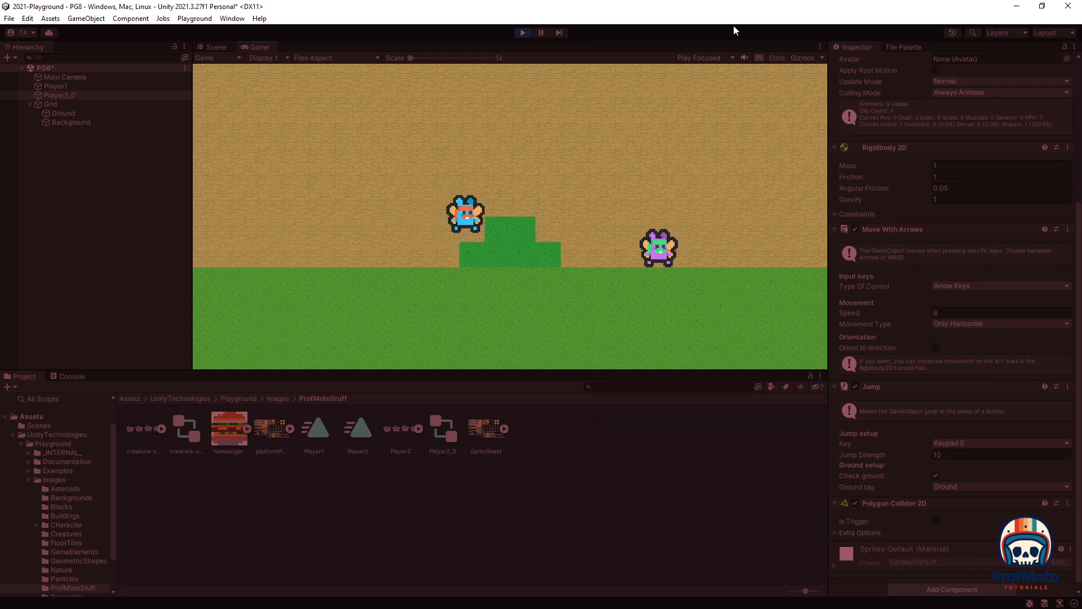
key(a)
key(d)
Test Player2_0 by walking and jumping it onto the mound's step, and stop the game
key(Left)
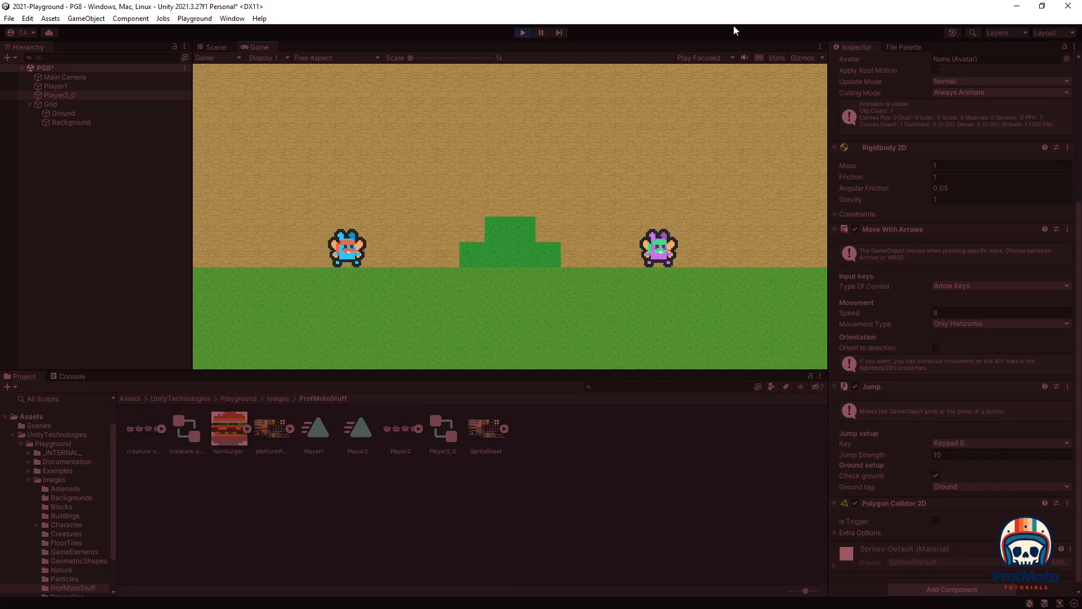
key(KP_0)
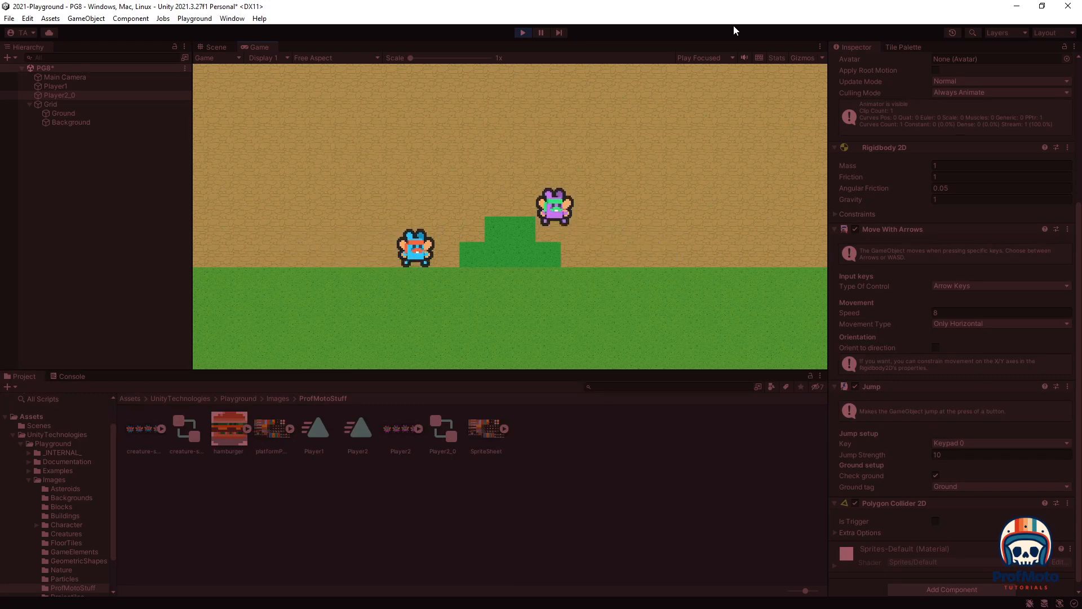
key(Right)
key(Left)
key(KP_0)
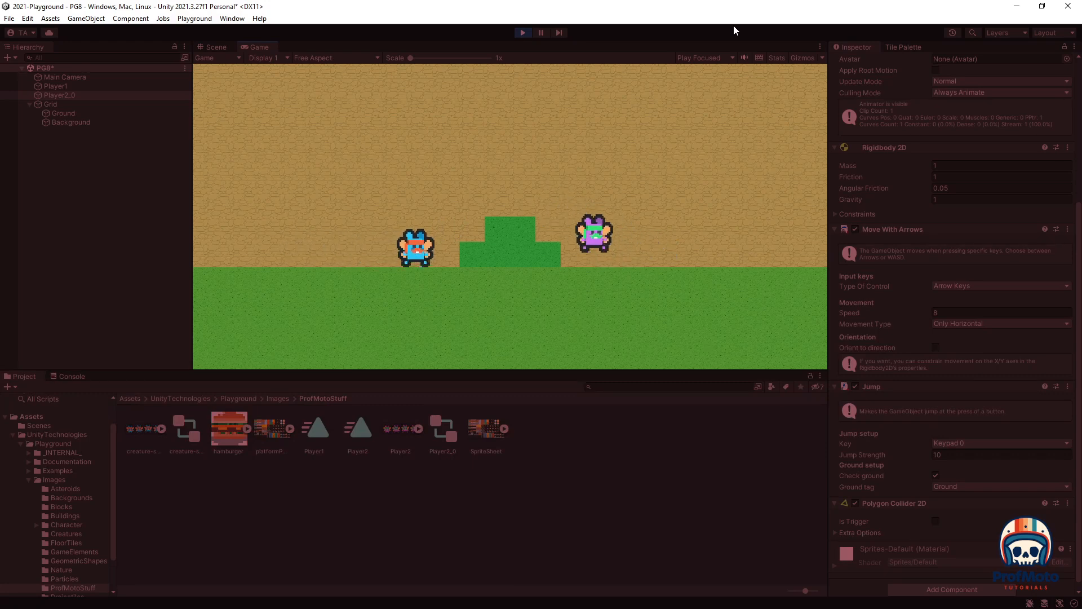
click(525, 33)
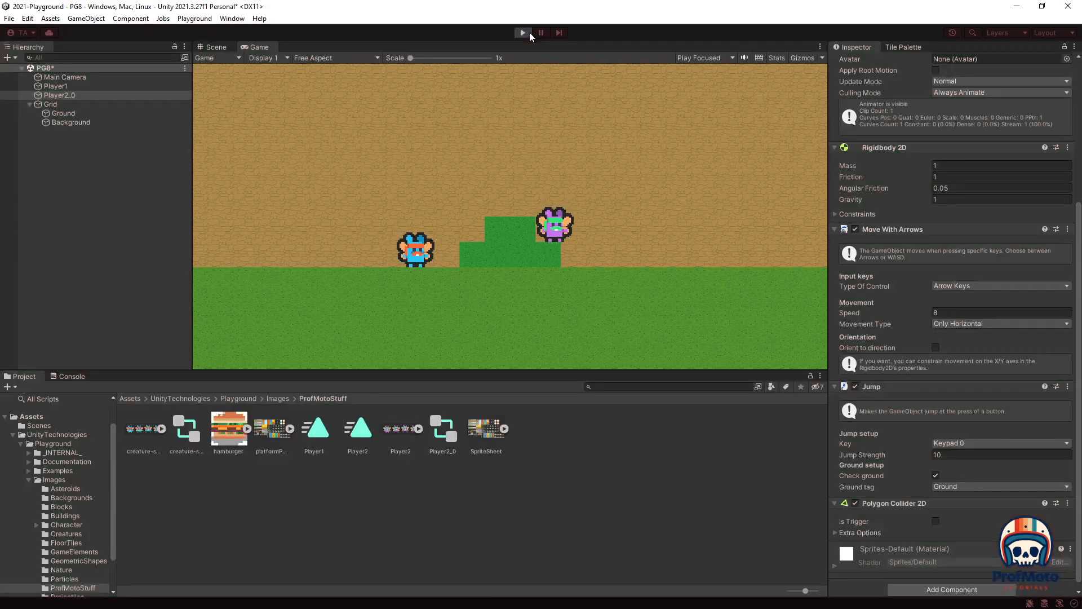
Enable Orient to direction in the Move With Arrows component of Player2_0 and Player1
click(936, 341)
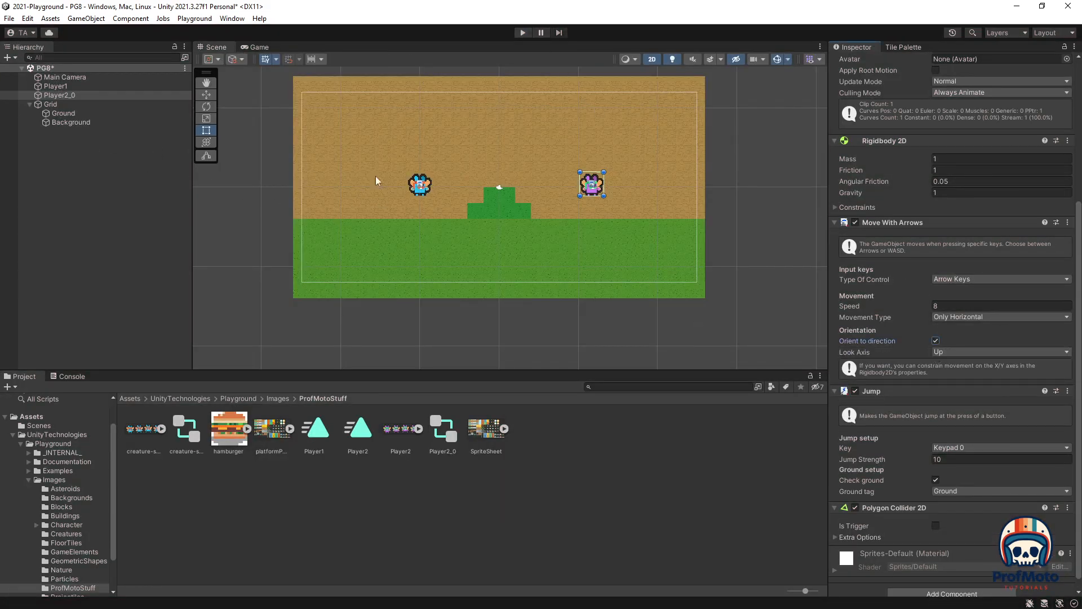
click(55, 86)
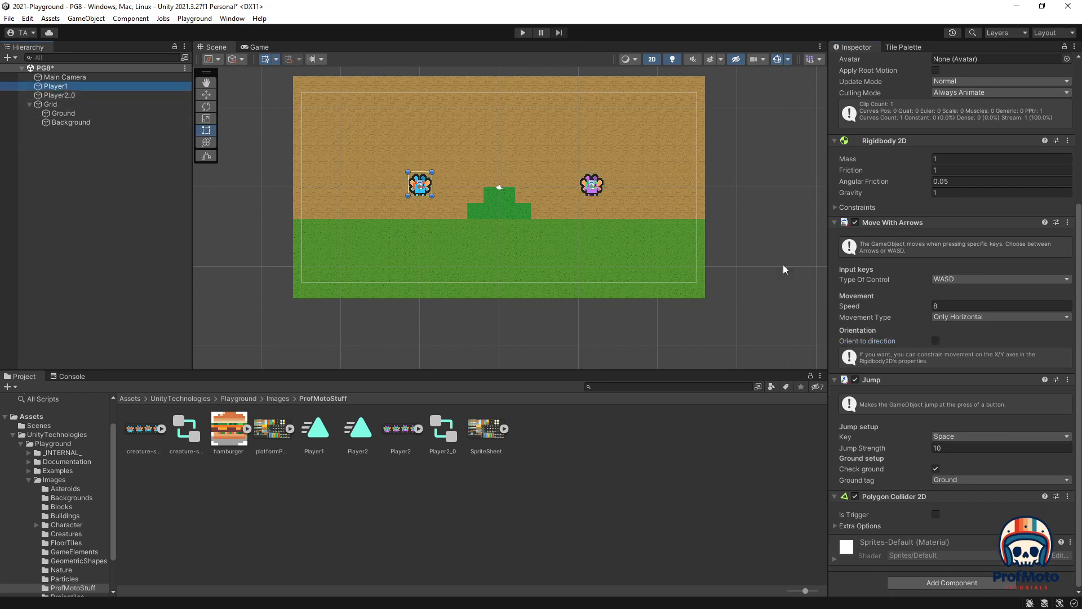
click(935, 340)
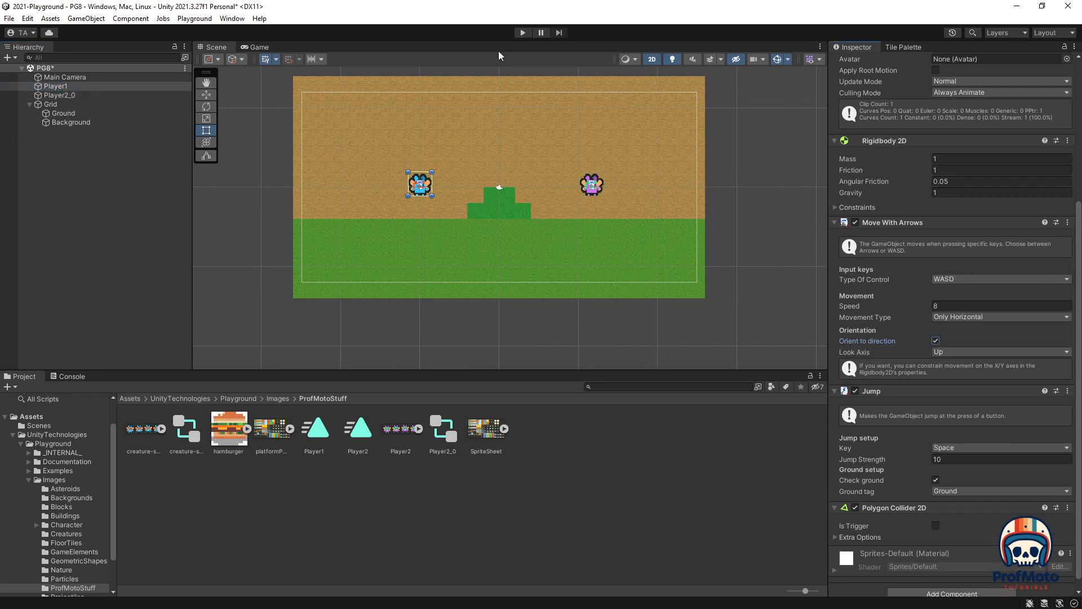
Play-test how Player1 orients while walking in both directions, and stop the game
click(521, 34)
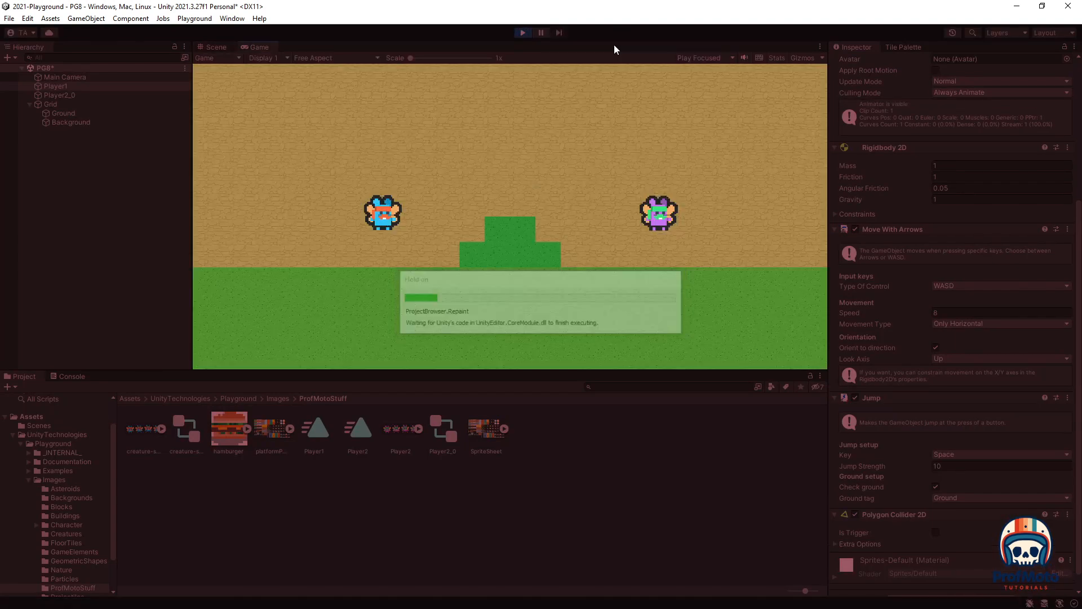
key(d)
key(a)
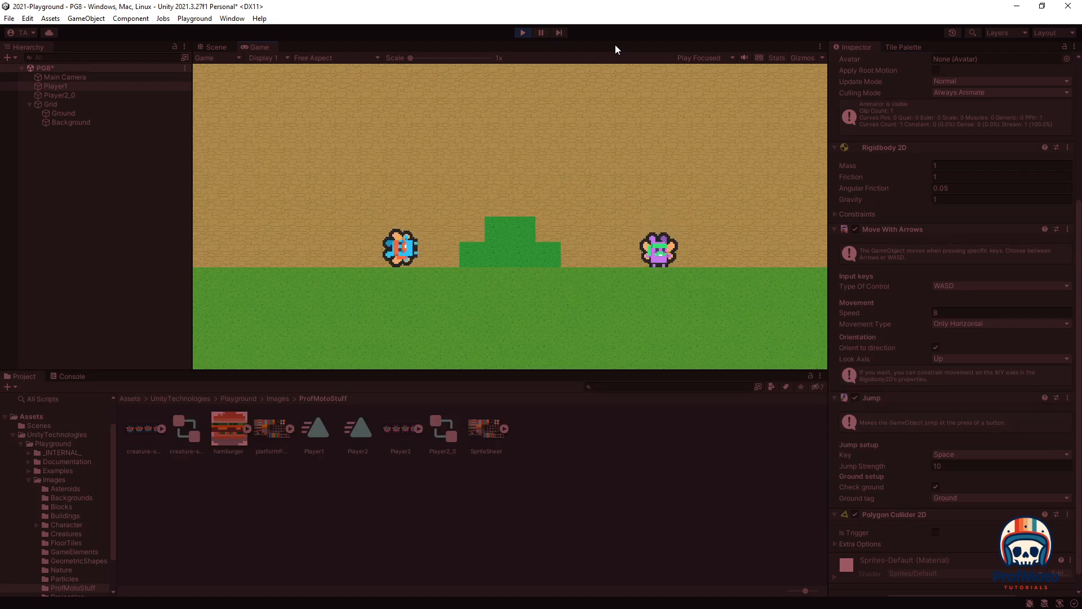
key(d)
key(a)
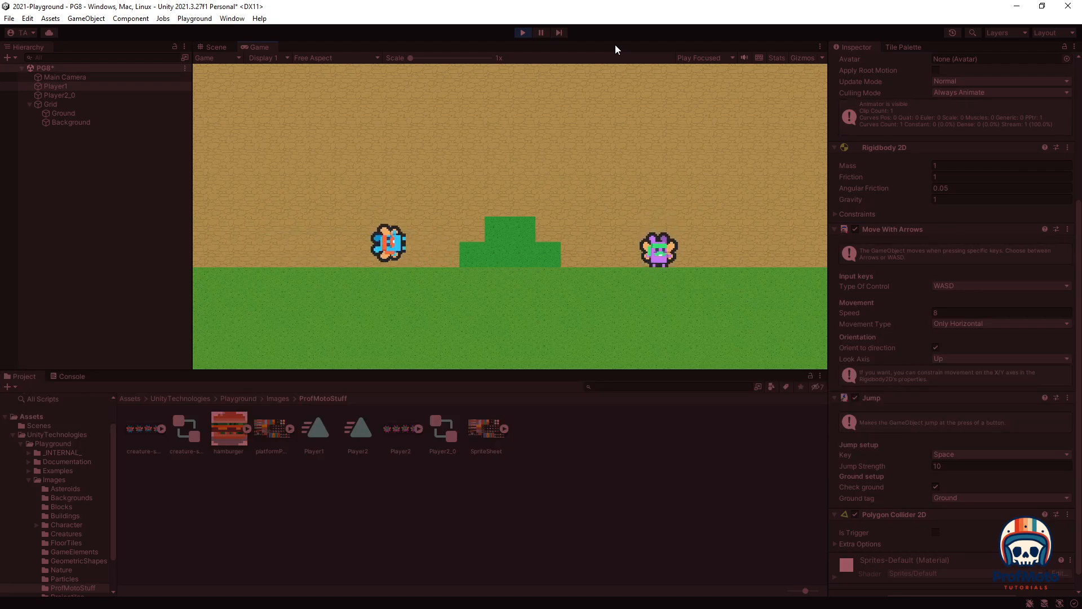
key(d)
click(522, 33)
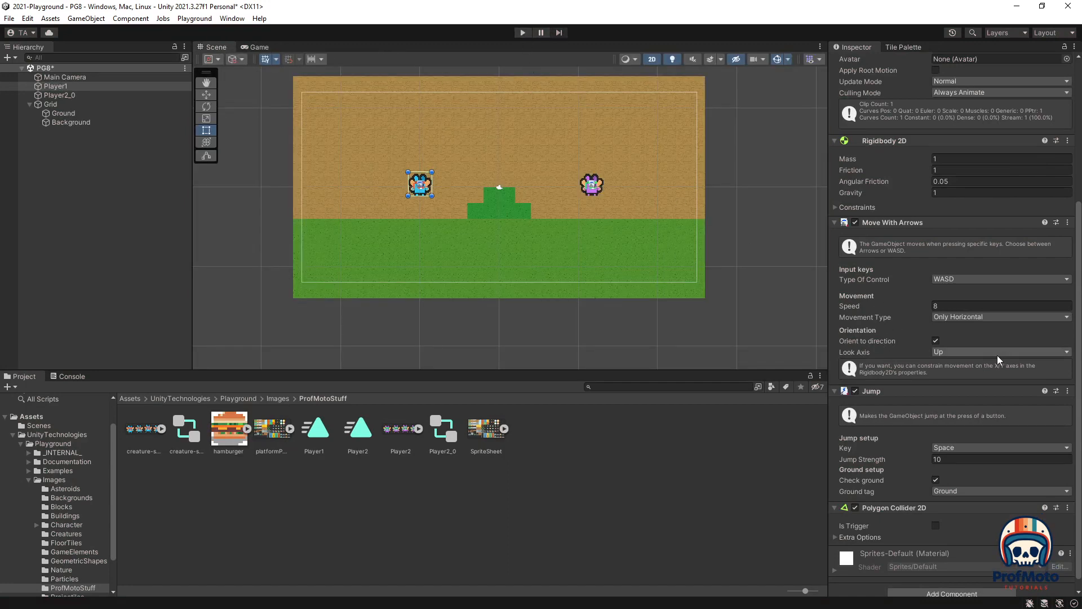
Set the Move With Arrows Look Axis to Right on both Player1 and Player2_0
scroll(428, 186, up, 5)
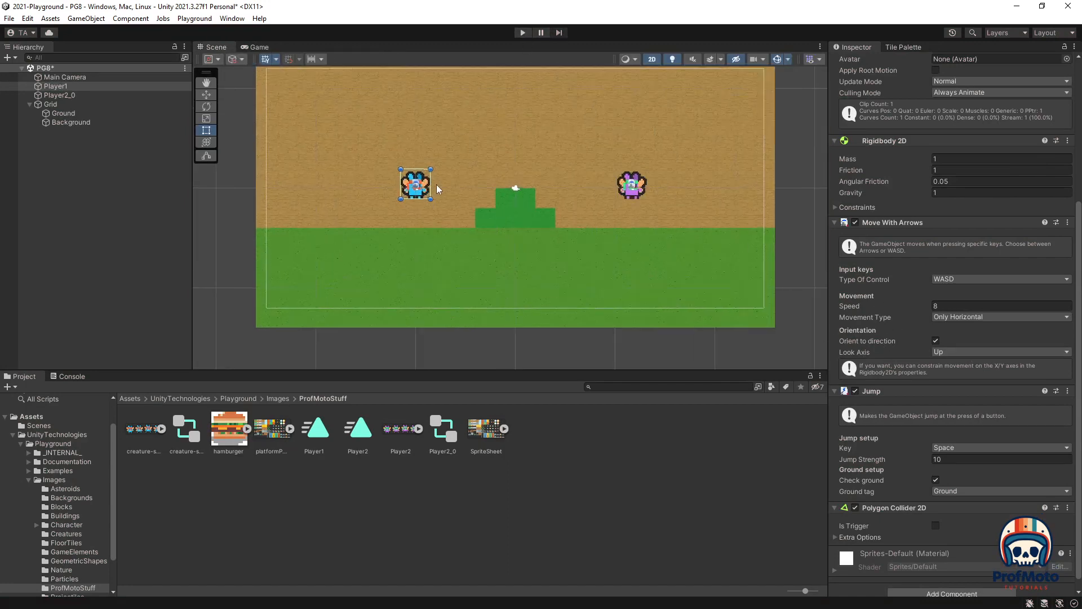
scroll(415, 193, up, 2)
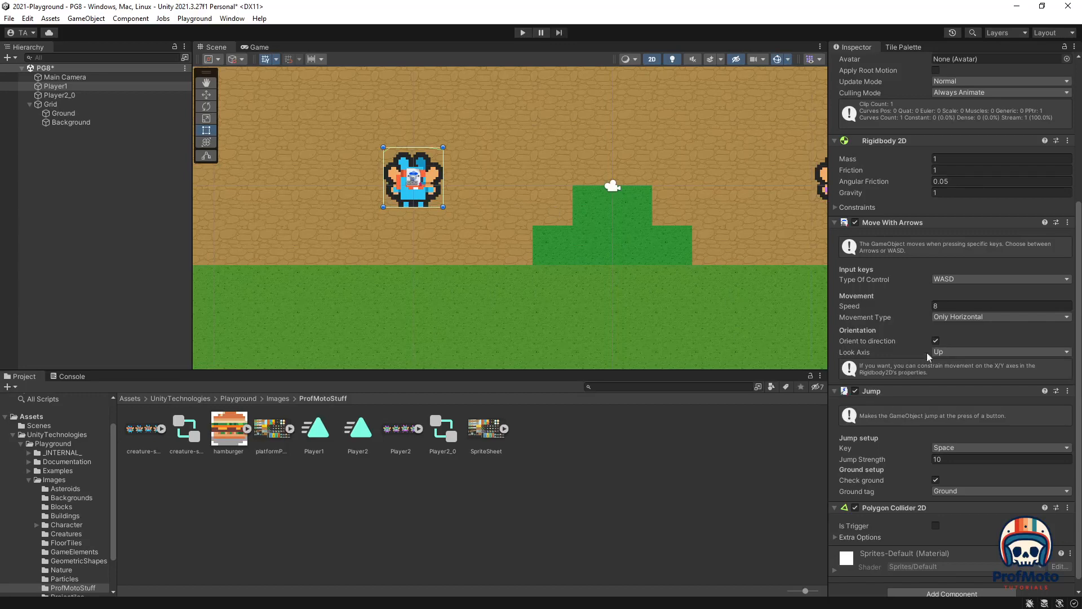
click(954, 350)
click(956, 374)
click(704, 268)
middle_drag(721, 200, 549, 196)
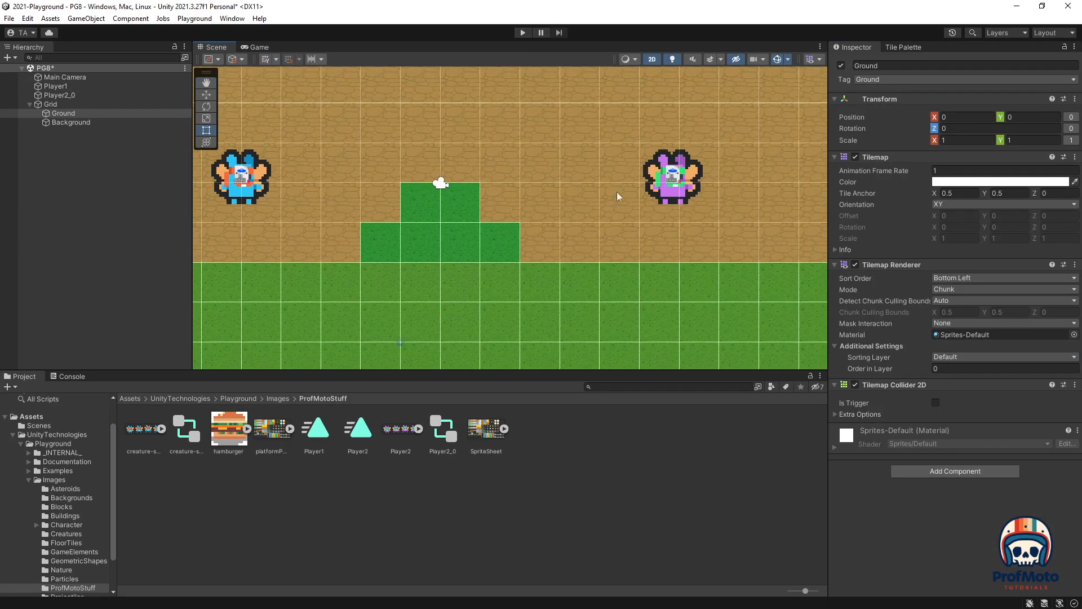
click(675, 199)
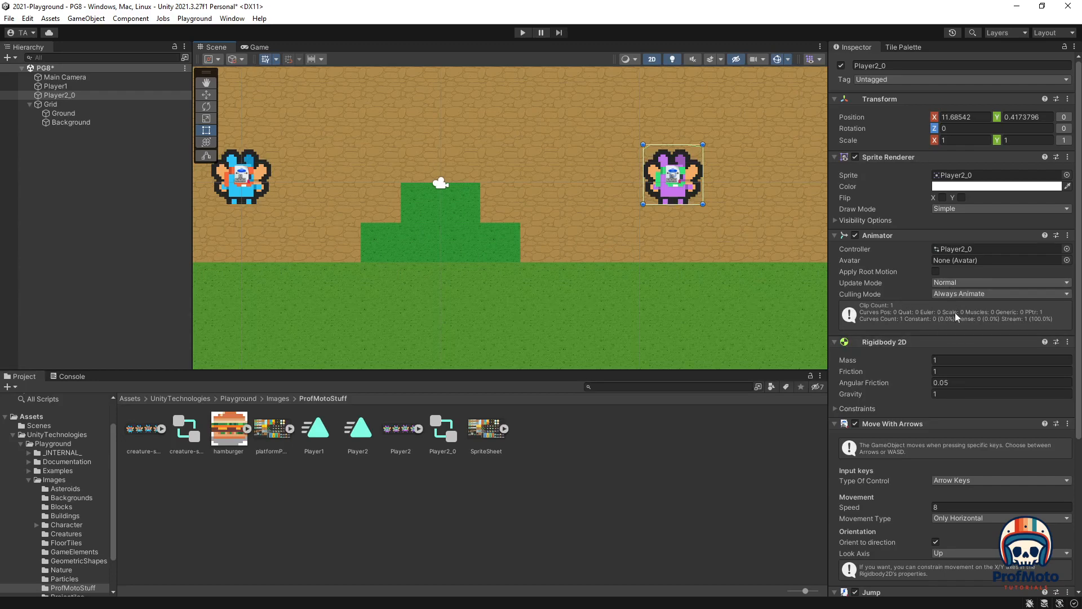
click(962, 549)
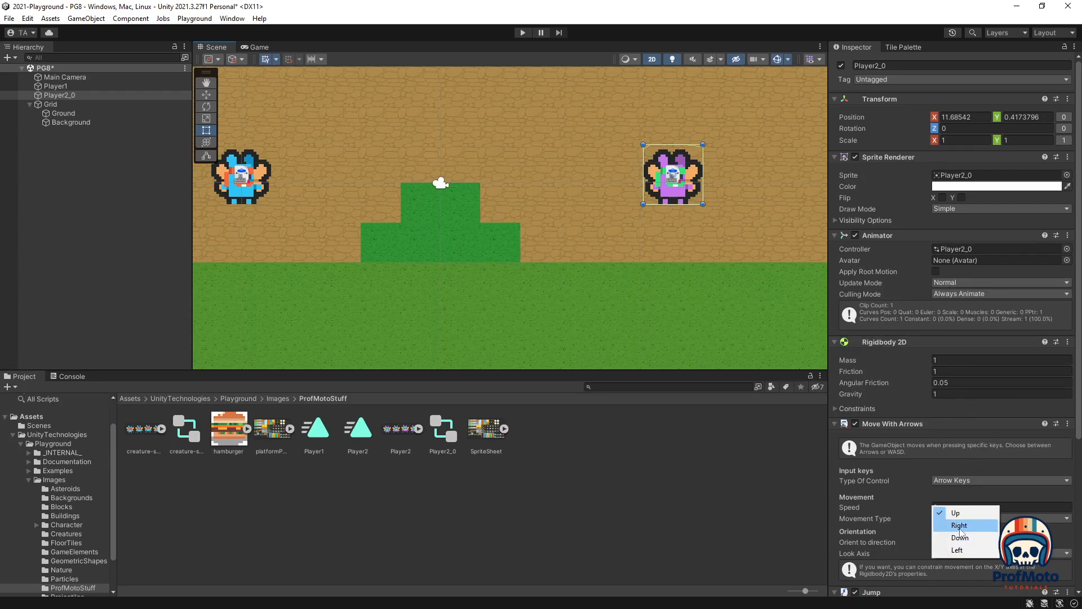
click(952, 525)
Run the game and walk Player1 repeatedly in both directions, ending with a jump onto the mound's near step
click(522, 33)
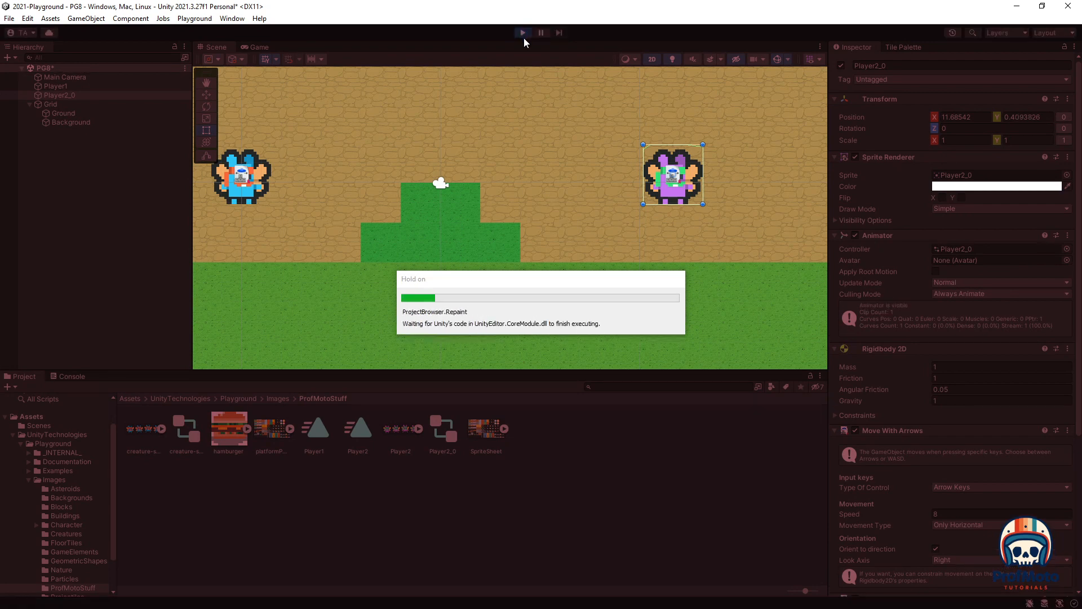
key(a)
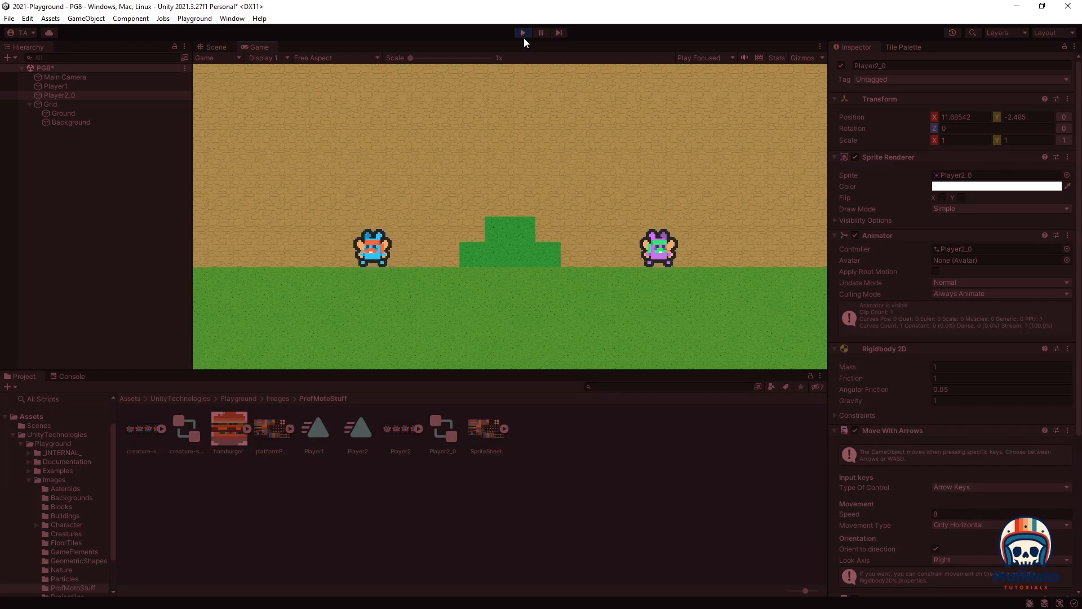
key(d)
key(a)
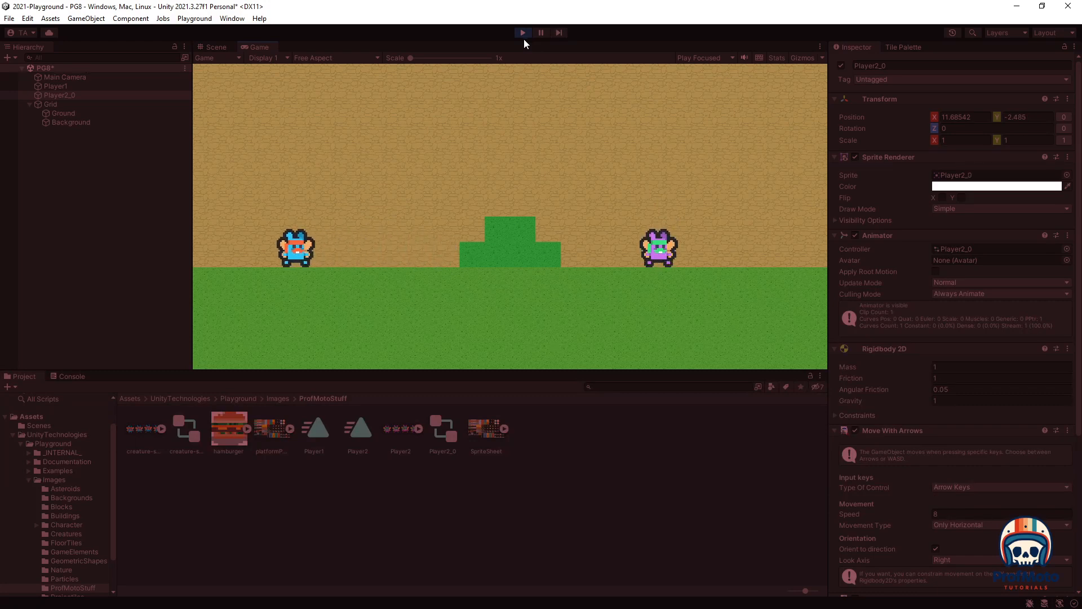
key(d)
key(d)
key(a)
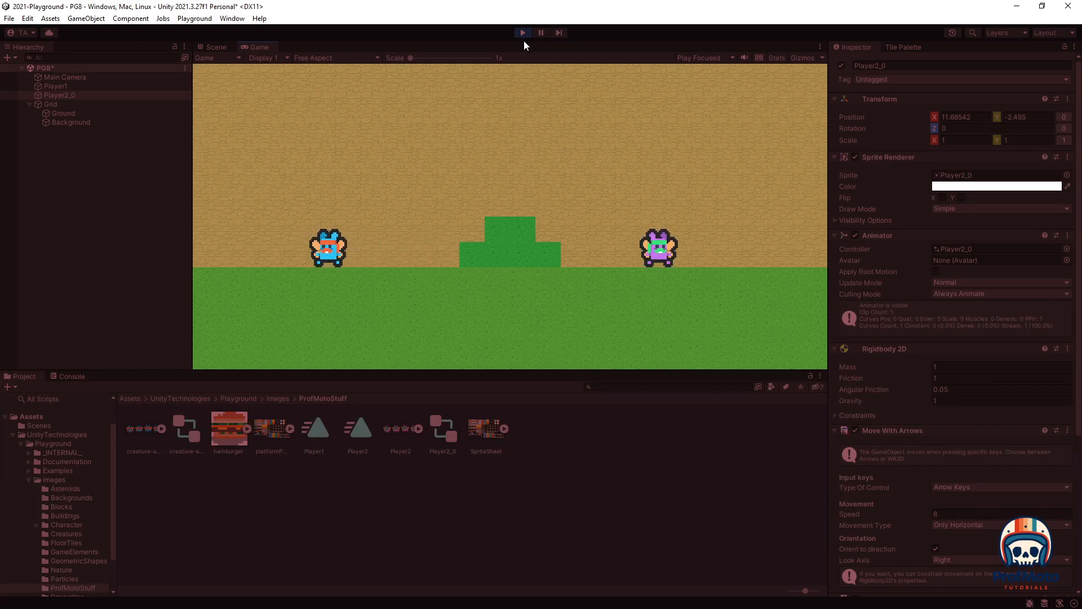
key(d)
key(a)
key(d)
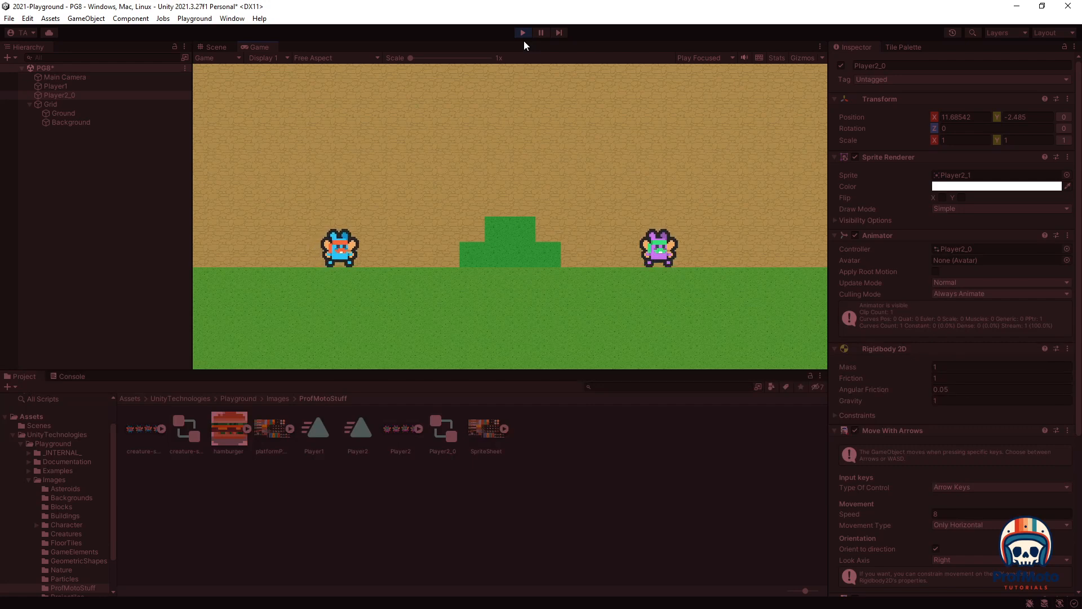
key(d)
key(space)
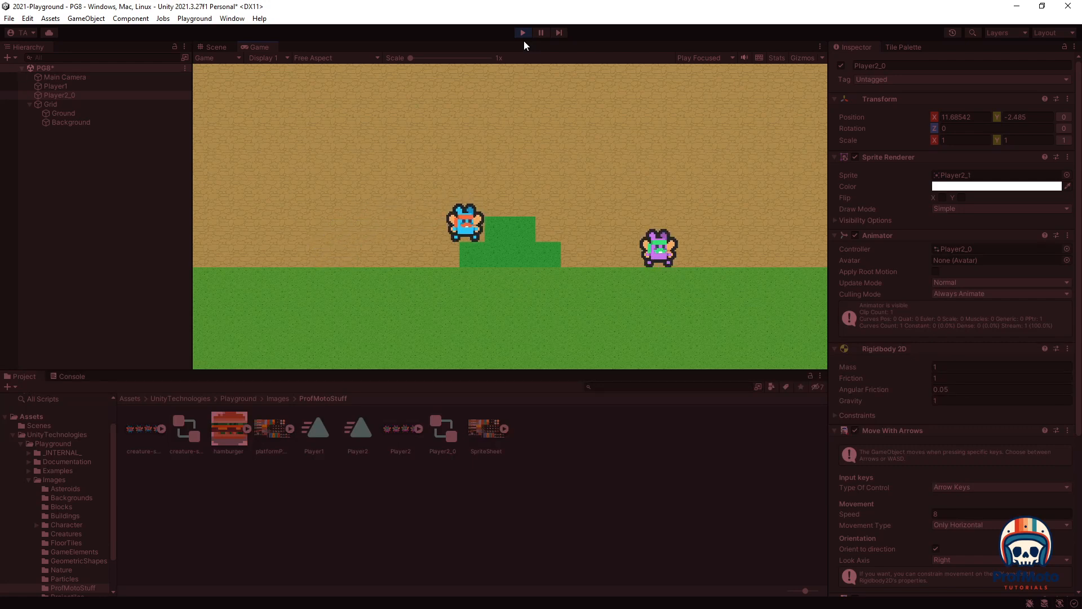
Test Player2_0 in the running game by walking both ways and jumping onto its side of the mound
key(Left)
key(Up)
key(Left)
key(Right)
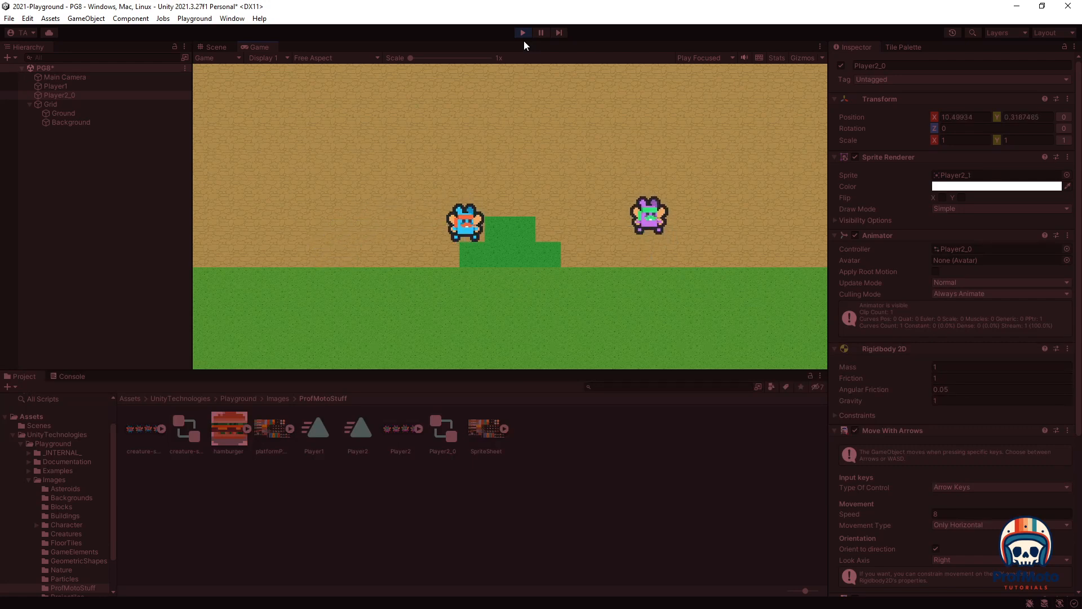
key(Up)
key(Left)
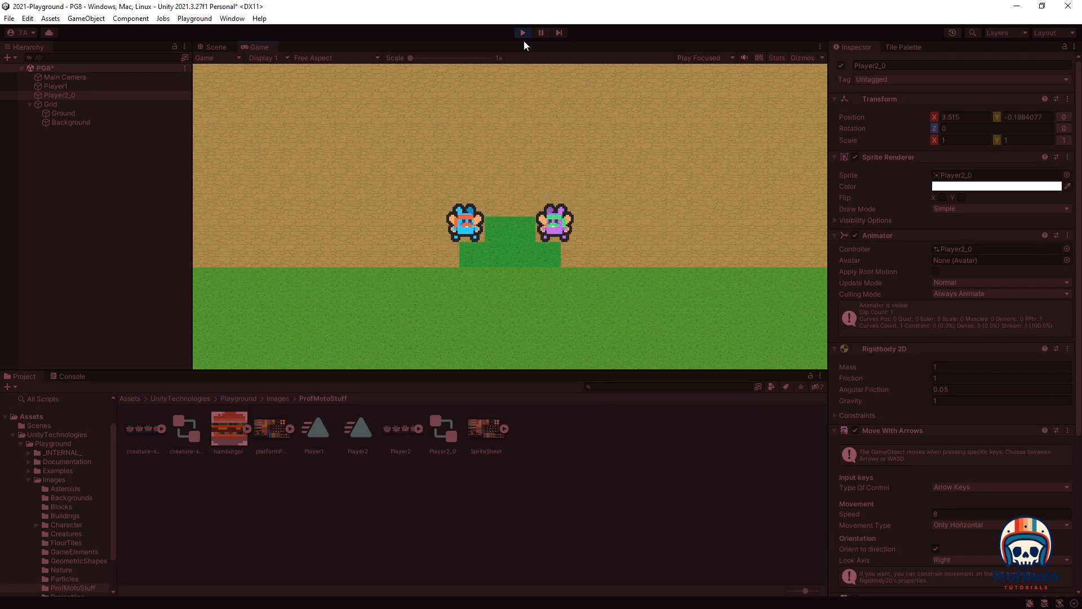